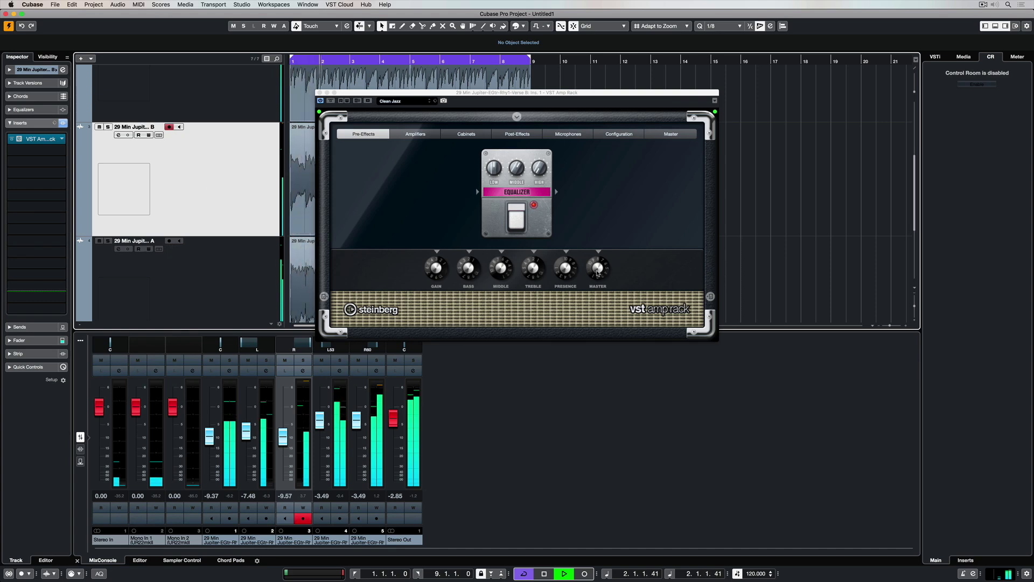
Move the Equalizer pedal along the Clean Jazz pre-effect chain and open the effects list
left_click(597, 273)
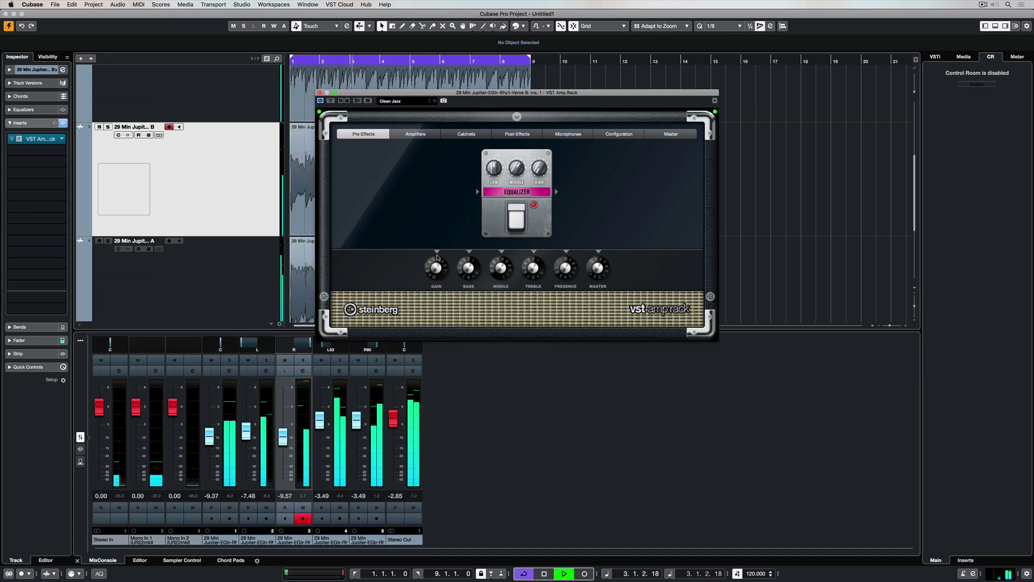
mouse_move(437, 258)
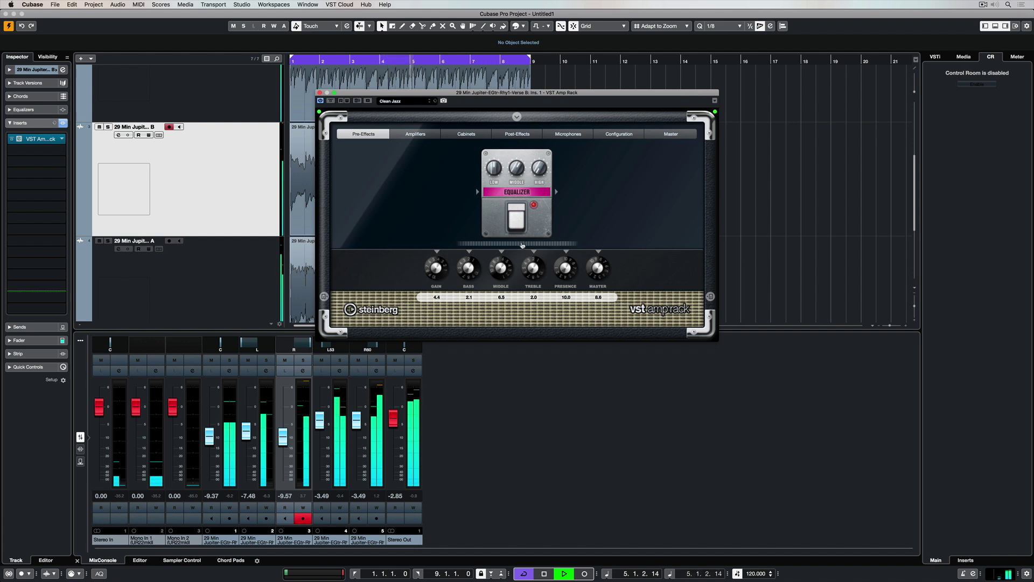
left_click_drag(522, 245, 574, 237)
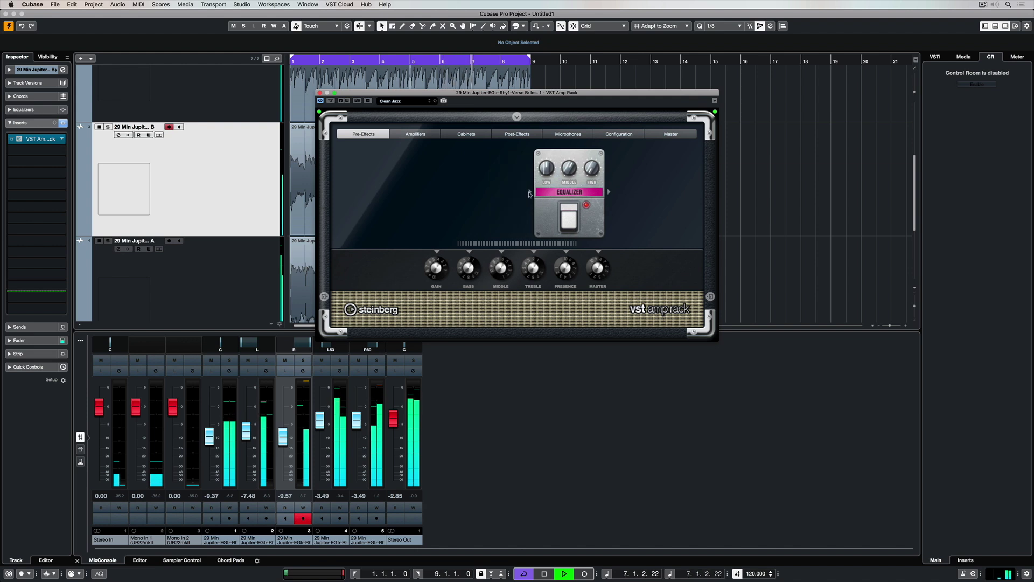
left_click(531, 193)
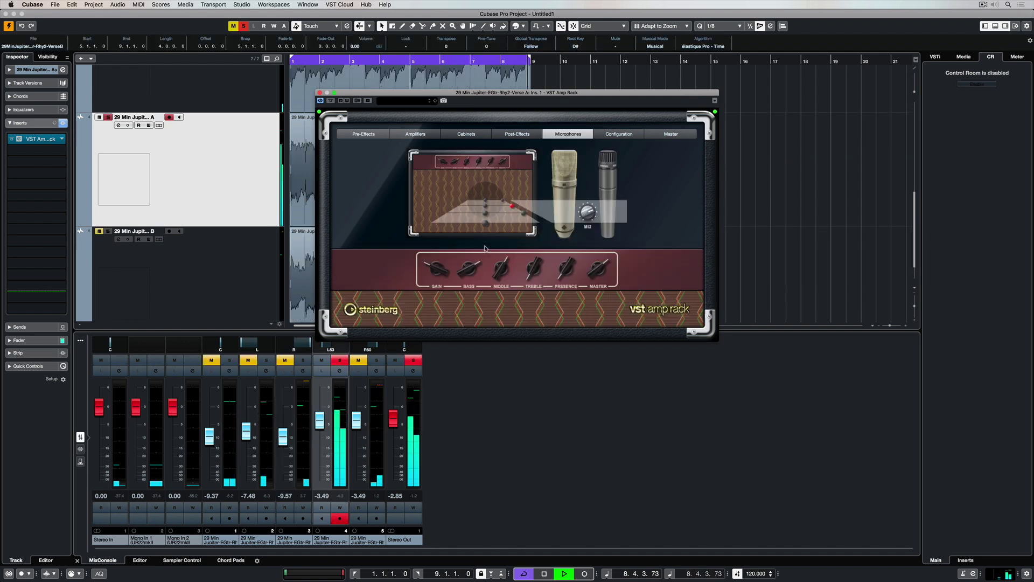
Switch the amp to Deluxe and set Gain 3.2, Treble 2.0, Presence 1.0, Master 6.2
left_click_drag(533, 268, 531, 282)
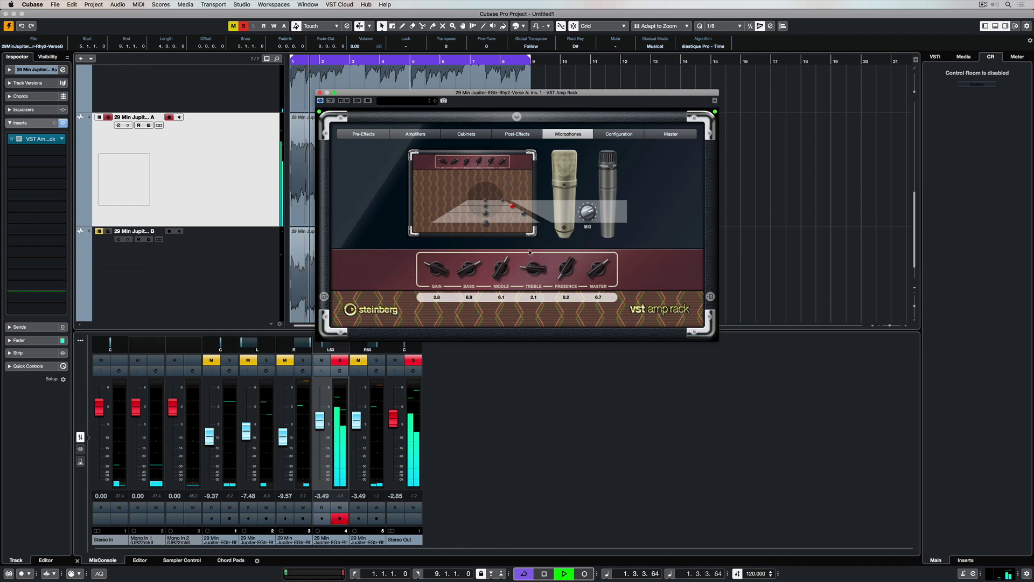
left_click(365, 134)
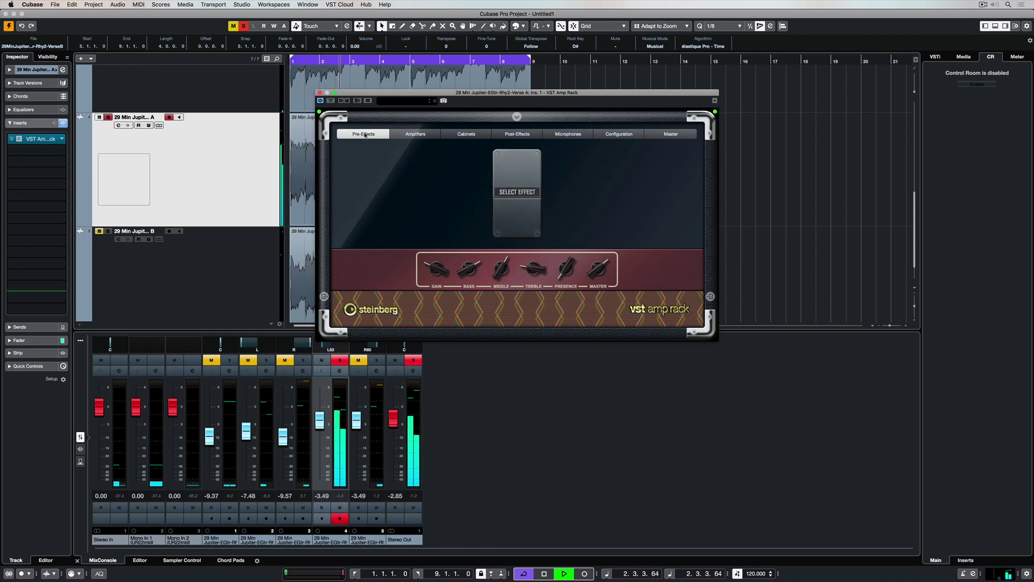
left_click(407, 135)
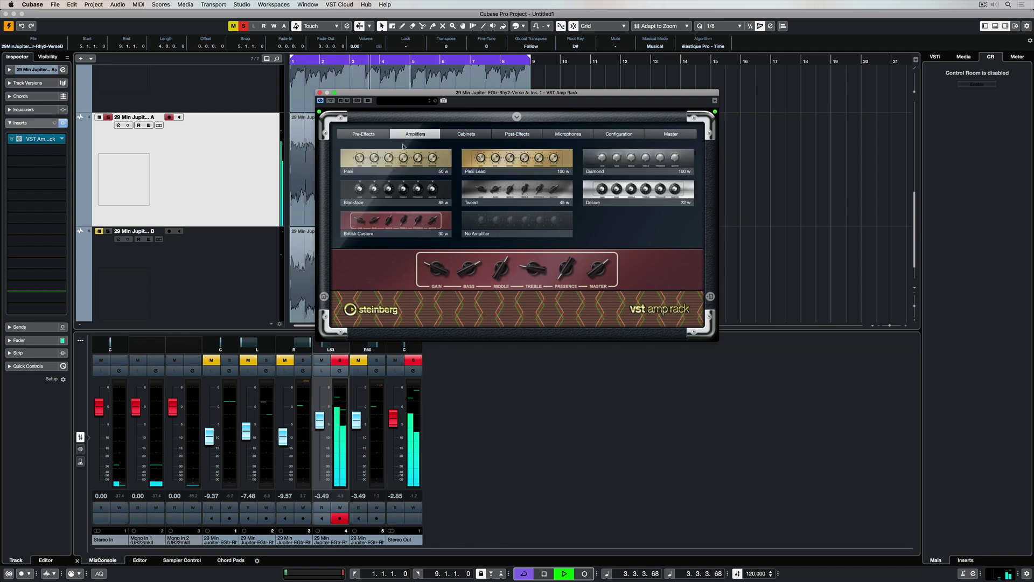
left_click(589, 190)
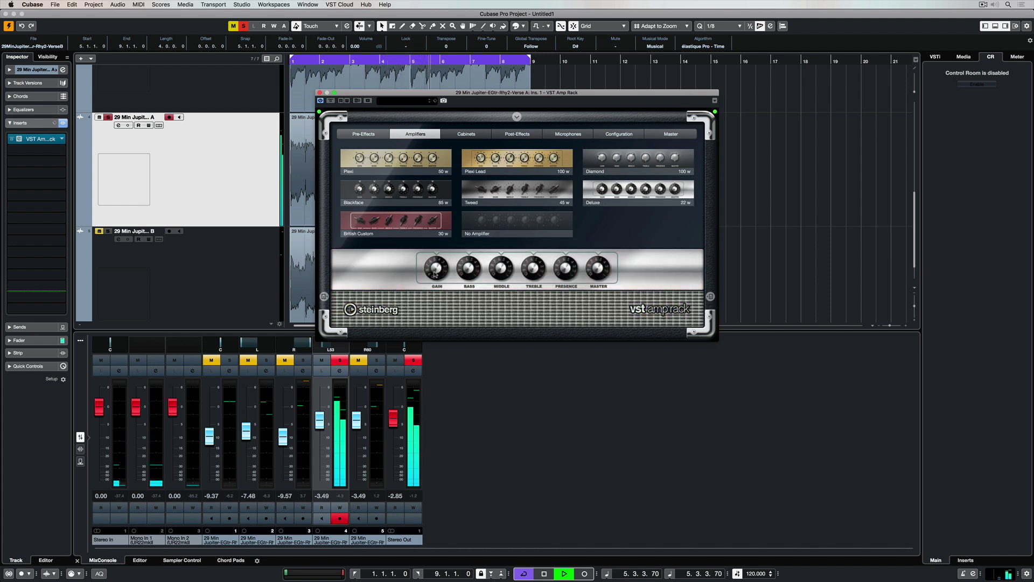
mouse_move(480, 279)
left_click_drag(560, 281, 589, 265)
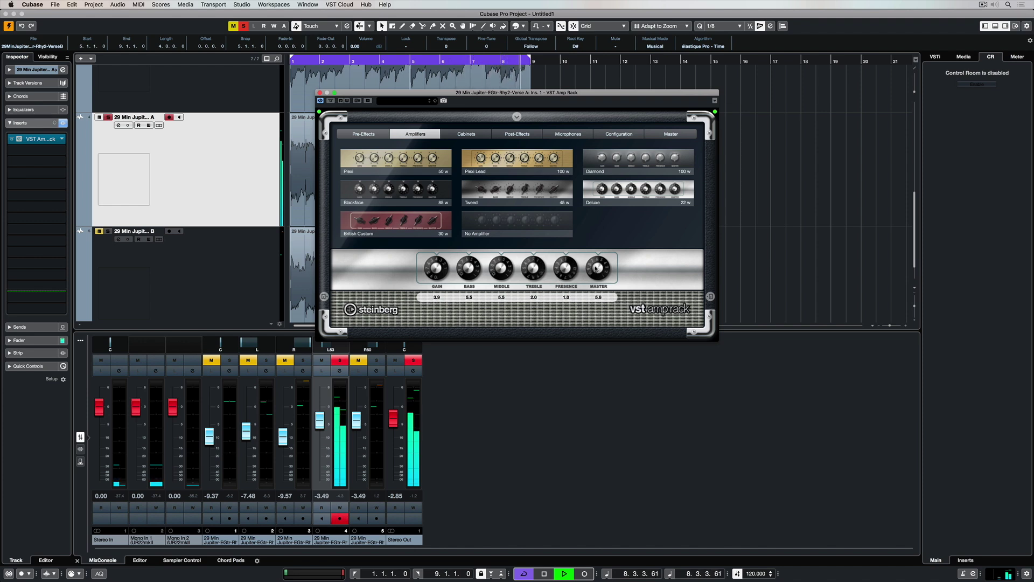
left_click_drag(447, 273, 438, 274)
Swap the linked cabinet for the British Custom 2x12 and show the microphone placement page
left_click(467, 133)
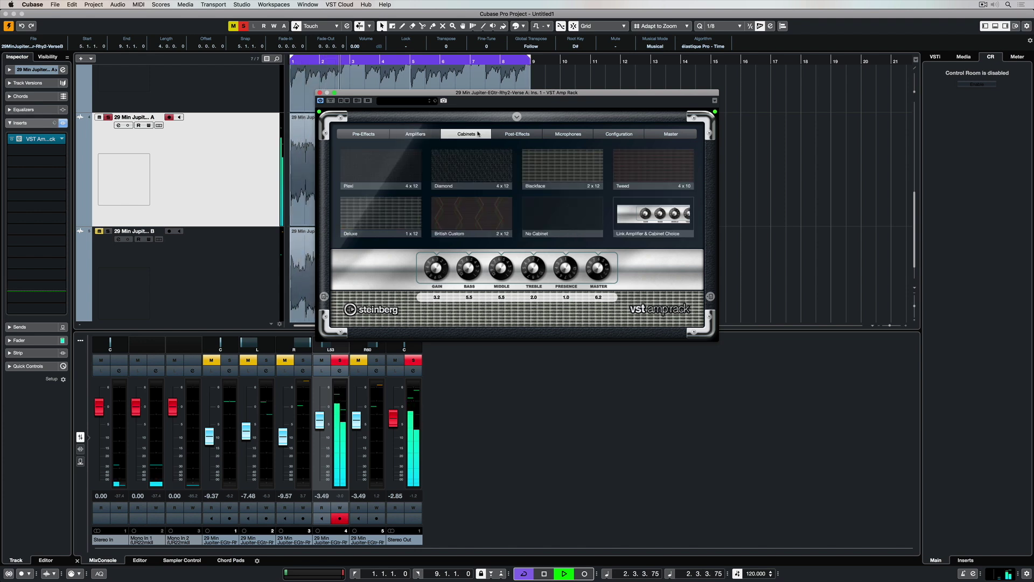
left_click(561, 217)
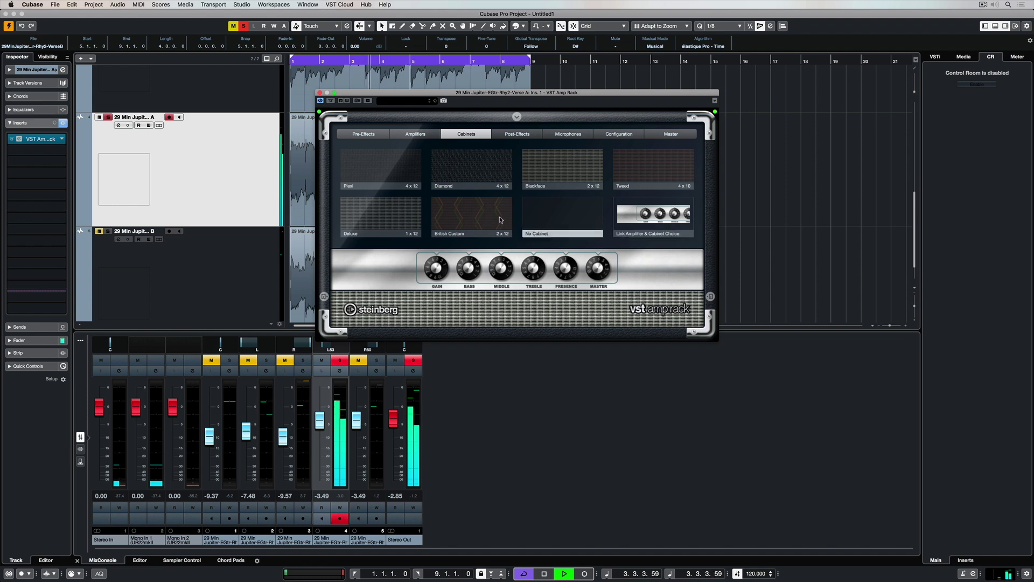
left_click(473, 219)
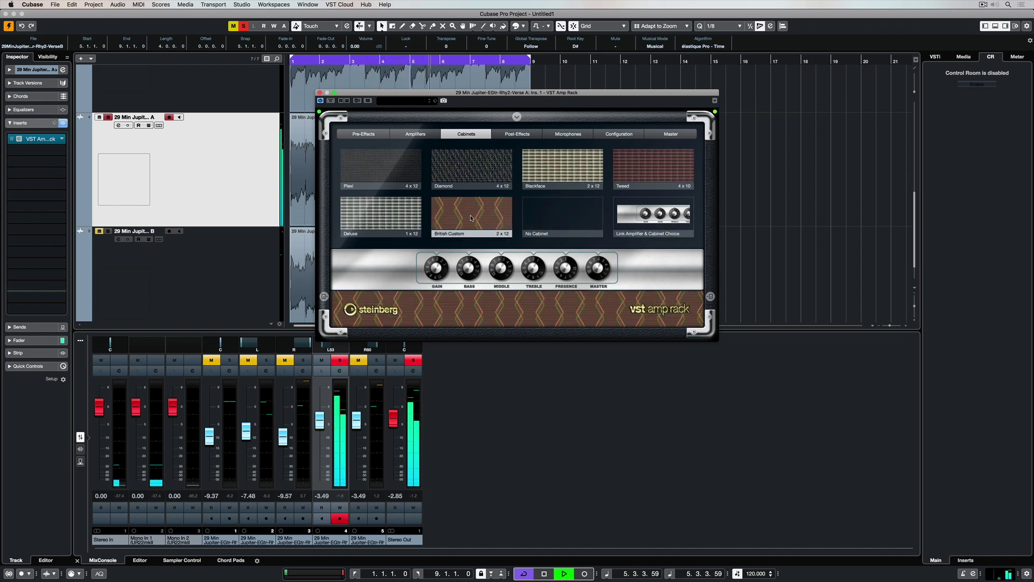
left_click(569, 134)
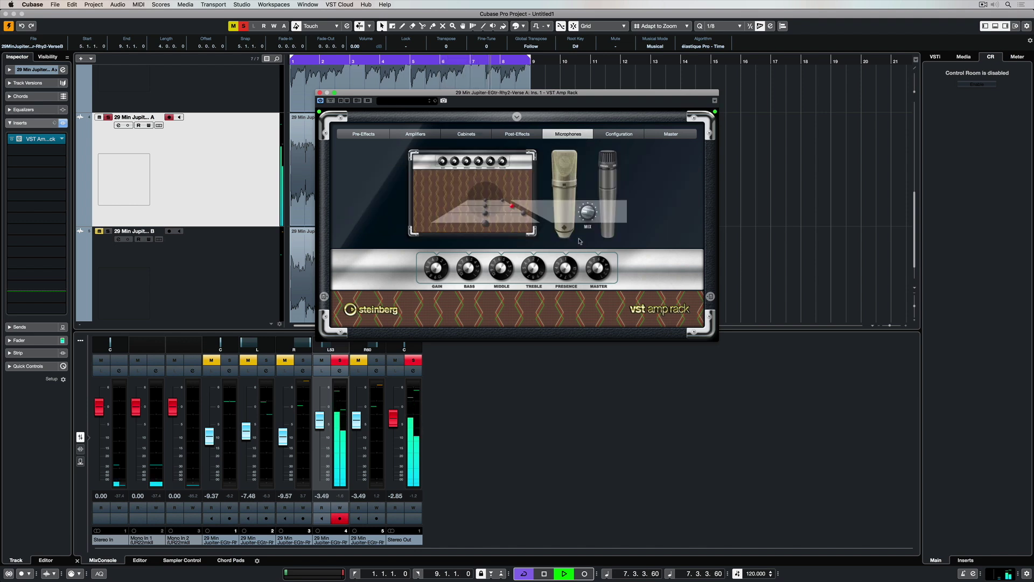
Move the microphone to the top speaker position and adjust the MIX blend
left_click(486, 223)
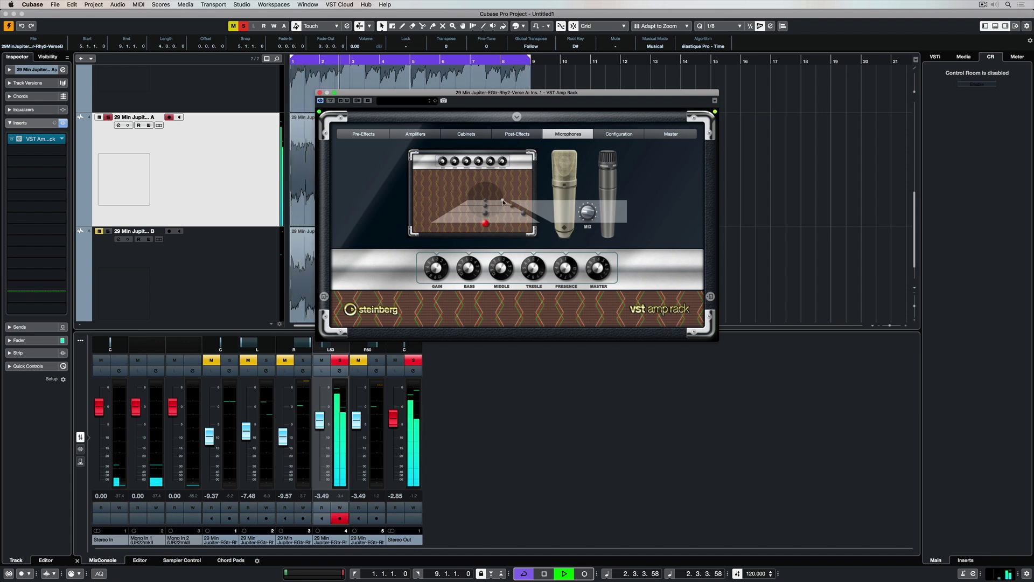
left_click(502, 200)
left_click_drag(589, 214, 586, 221)
Open Verse B's amp rack and test bypassing the Wah Wah and Tape Ducking Delay pedals
left_click(194, 133)
left_click_drag(139, 237, 139, 138)
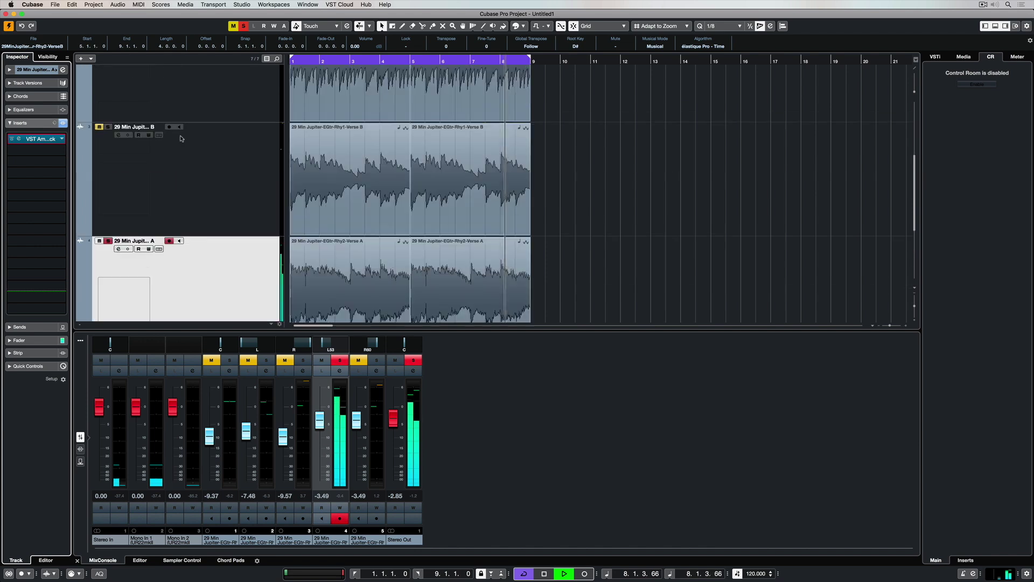
left_click(139, 138)
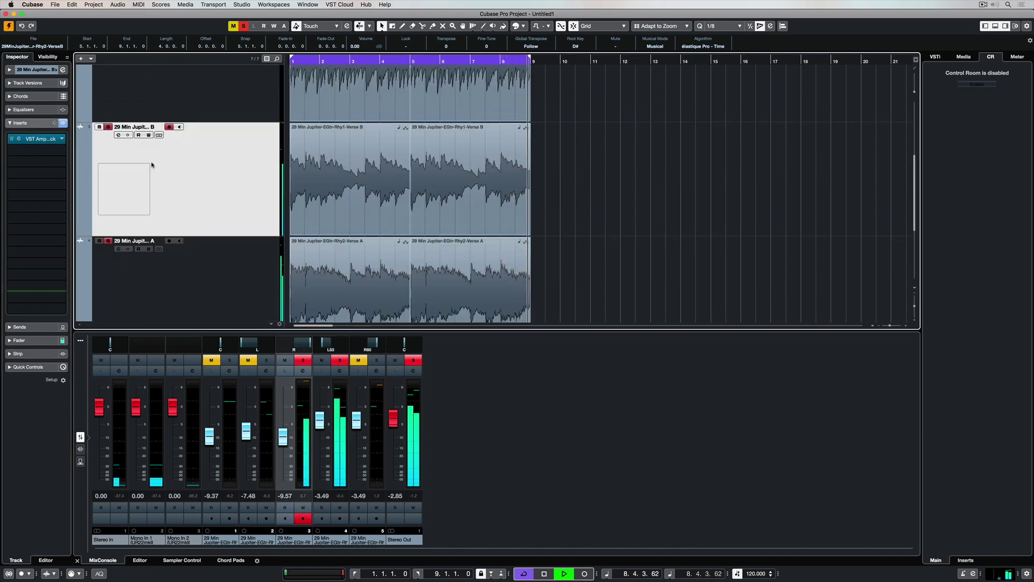
left_click(19, 139)
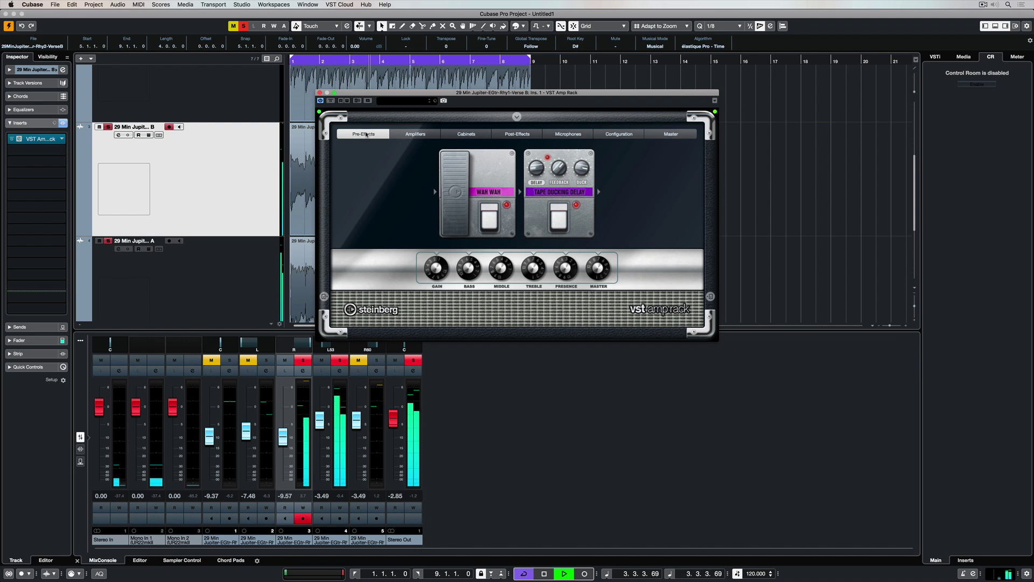
left_click(488, 220)
left_click(560, 218)
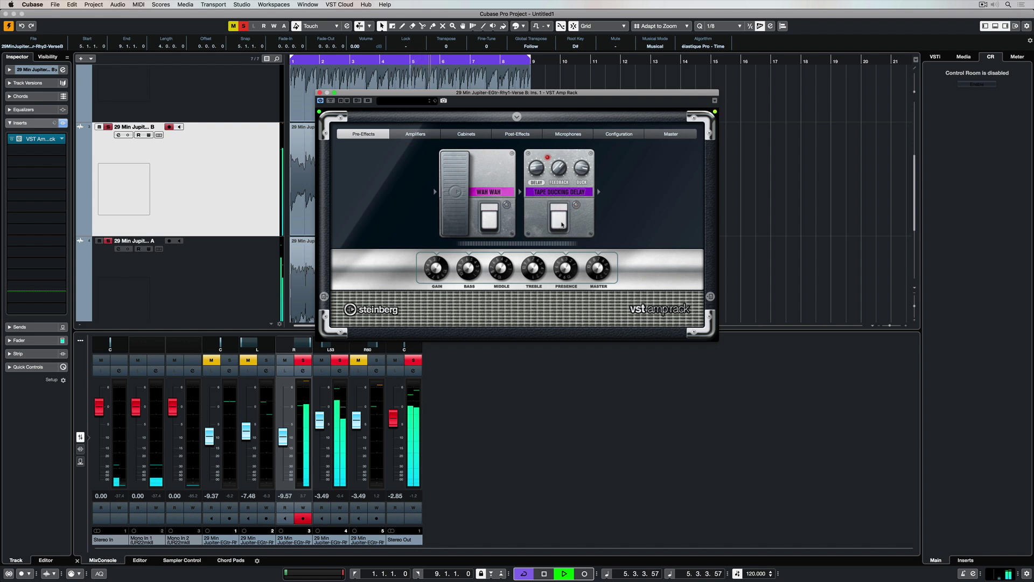
left_click(489, 216)
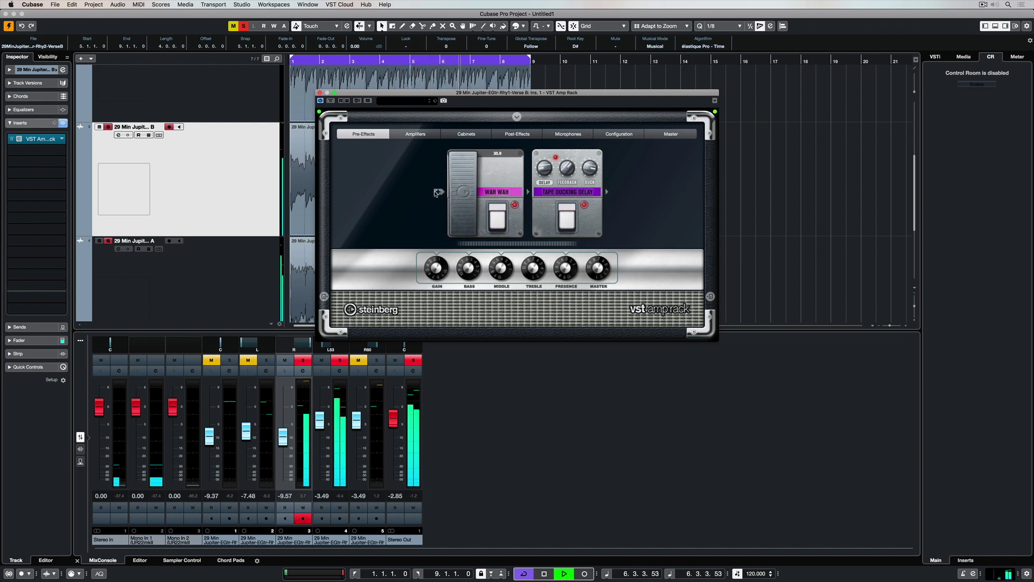
Insert a Compressor ahead of the Wah Wah and switch it on at intensity 38.0
left_click(437, 192)
left_click(452, 211)
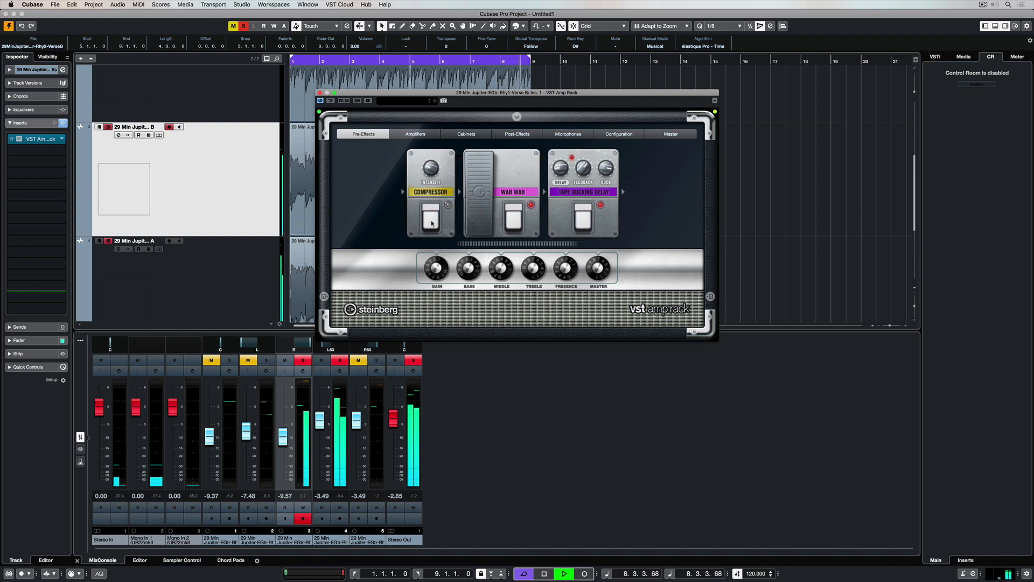
left_click(431, 221)
mouse_move(436, 160)
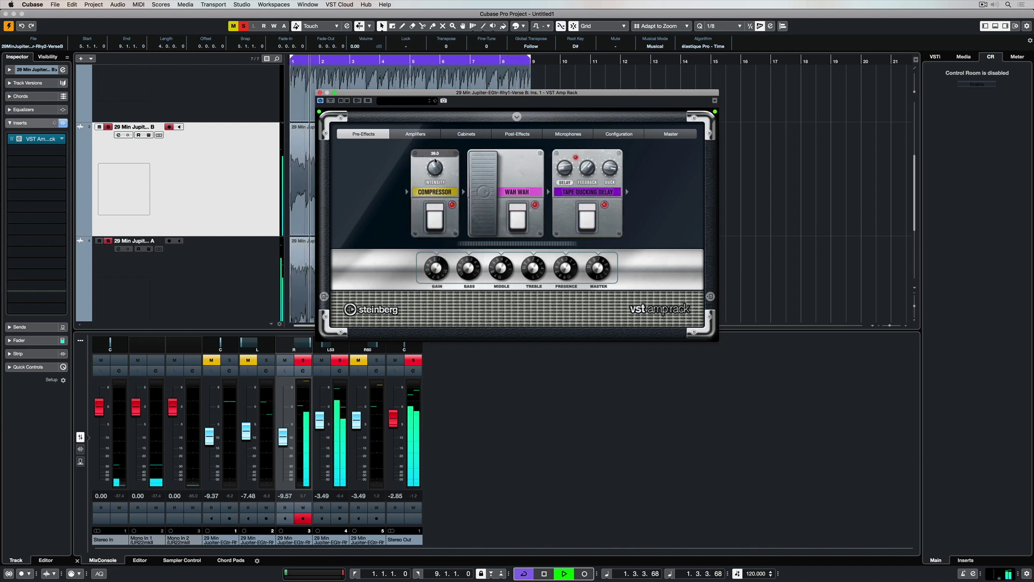
Add a Tremolo post-effect with its rate synced to tempo at 1/8
left_click(514, 135)
left_click(505, 192)
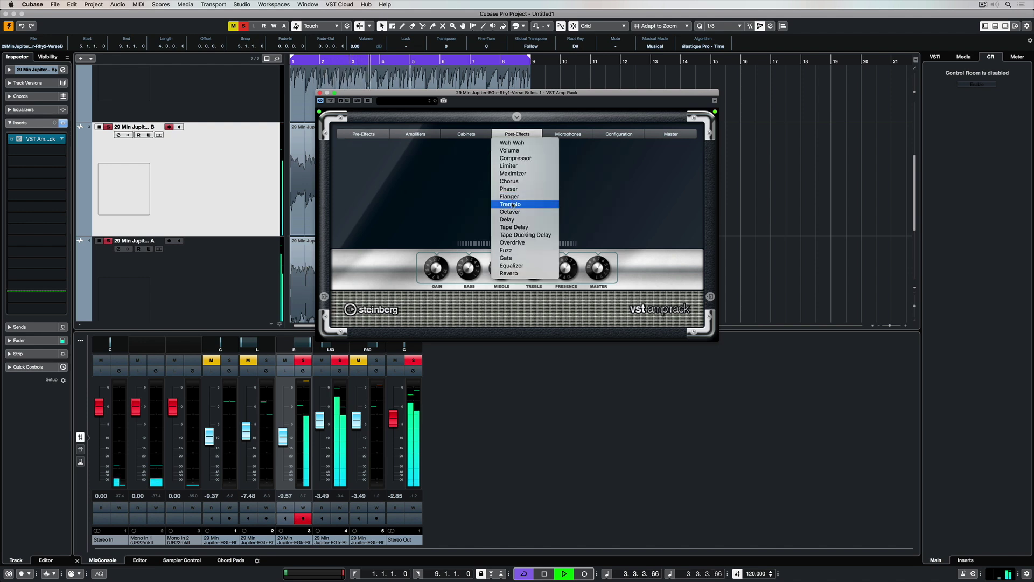
left_click(507, 204)
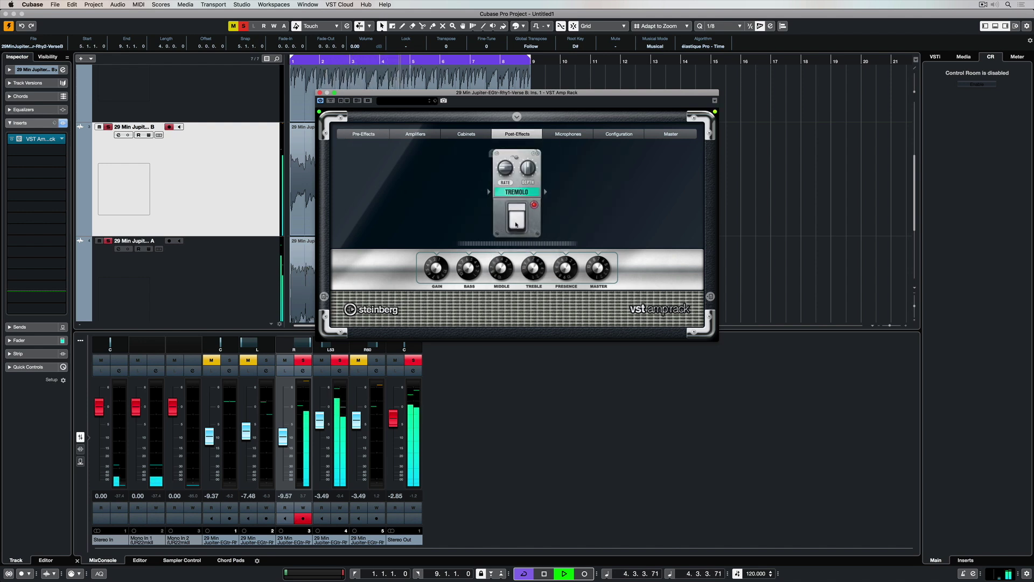
left_click(516, 158)
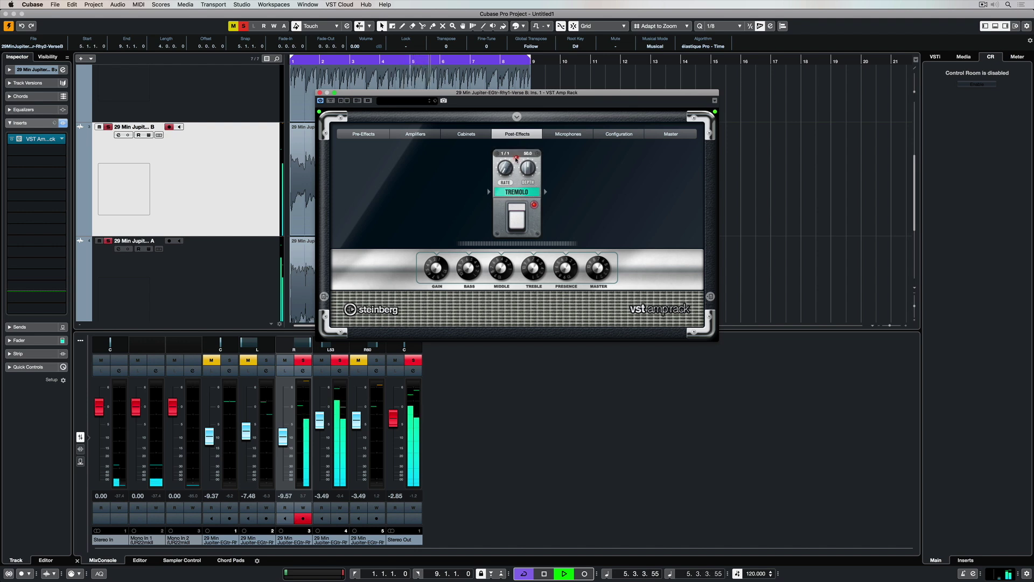
left_click_drag(501, 165, 528, 162)
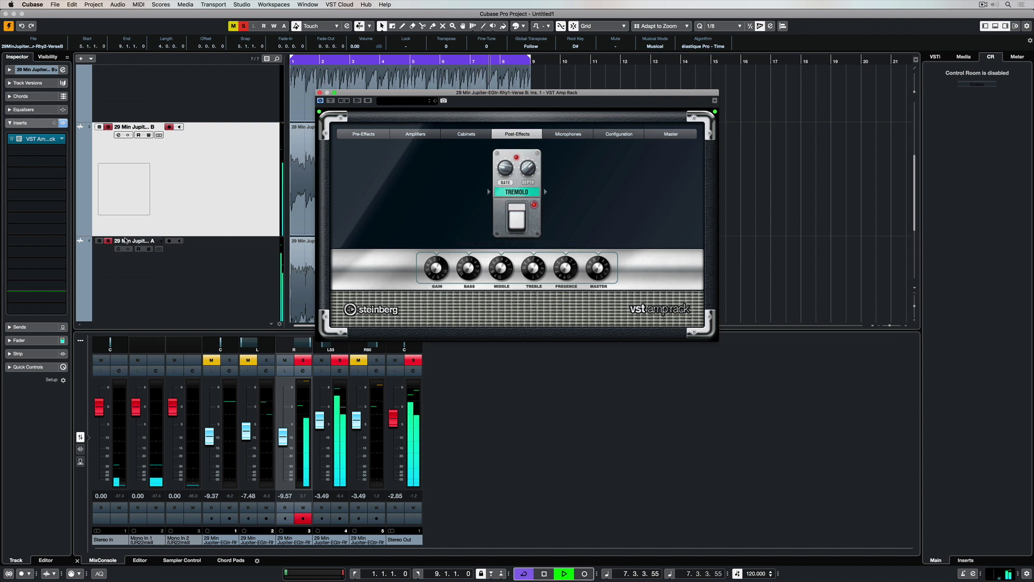
left_click_drag(501, 165, 502, 167)
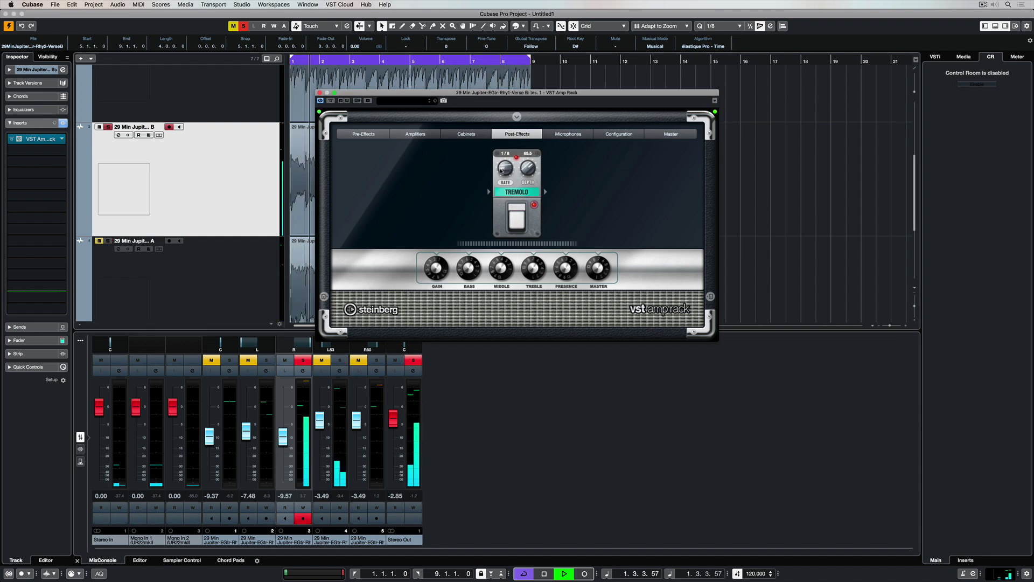
Add a Reverb after the Tremolo, switch it on, set type Hall and mix 49.0
left_click(548, 192)
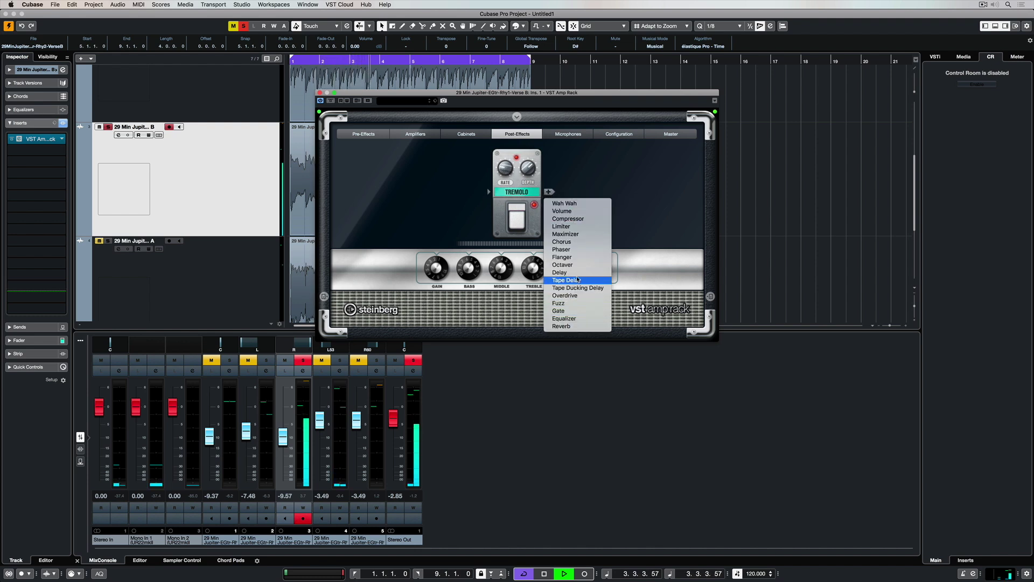
left_click(575, 326)
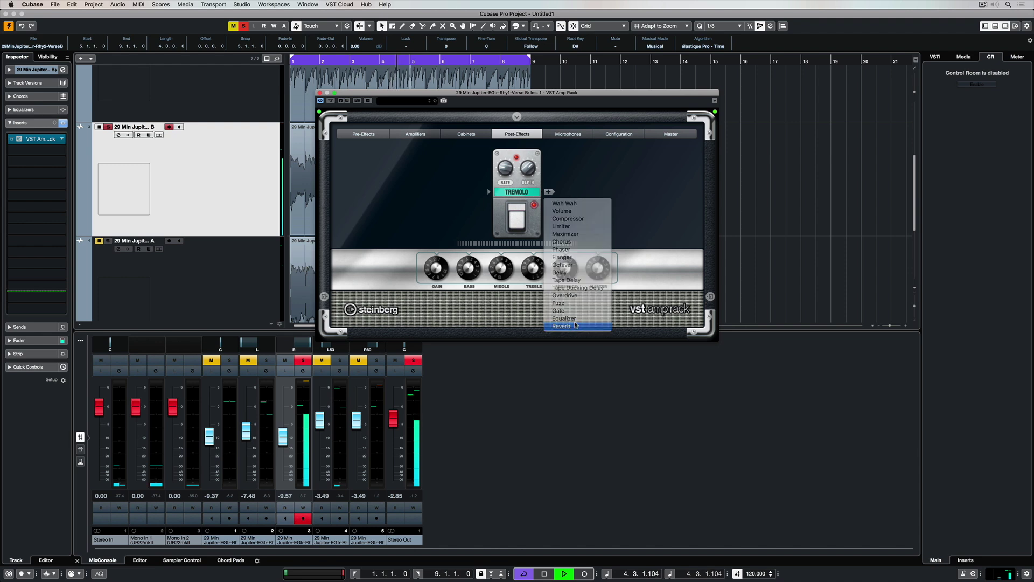
mouse_move(529, 167)
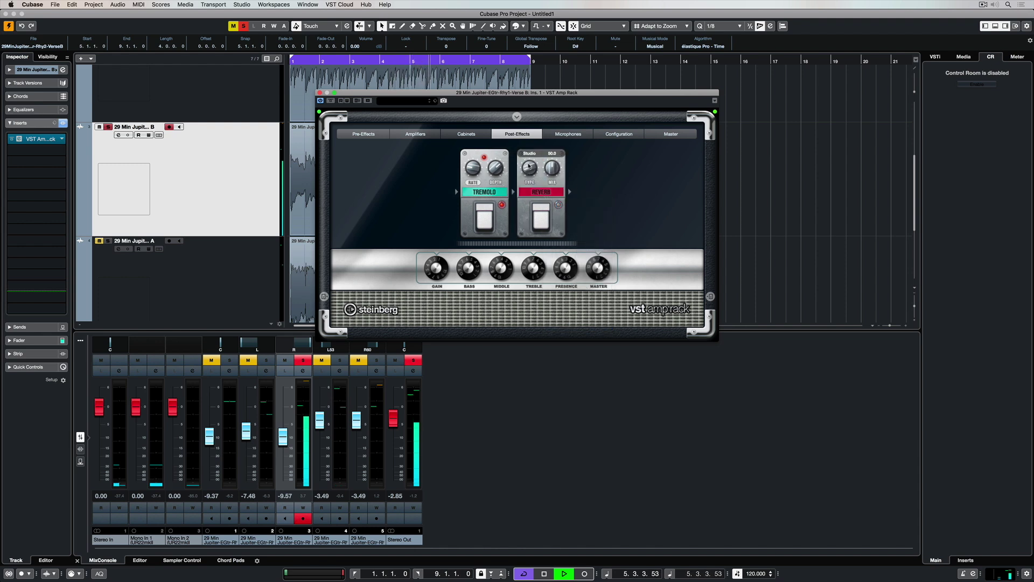
left_click(543, 223)
mouse_move(533, 169)
left_mouse_down()
mouse_move(537, 153)
mouse_move(546, 168)
mouse_move(535, 164)
left_mouse_up()
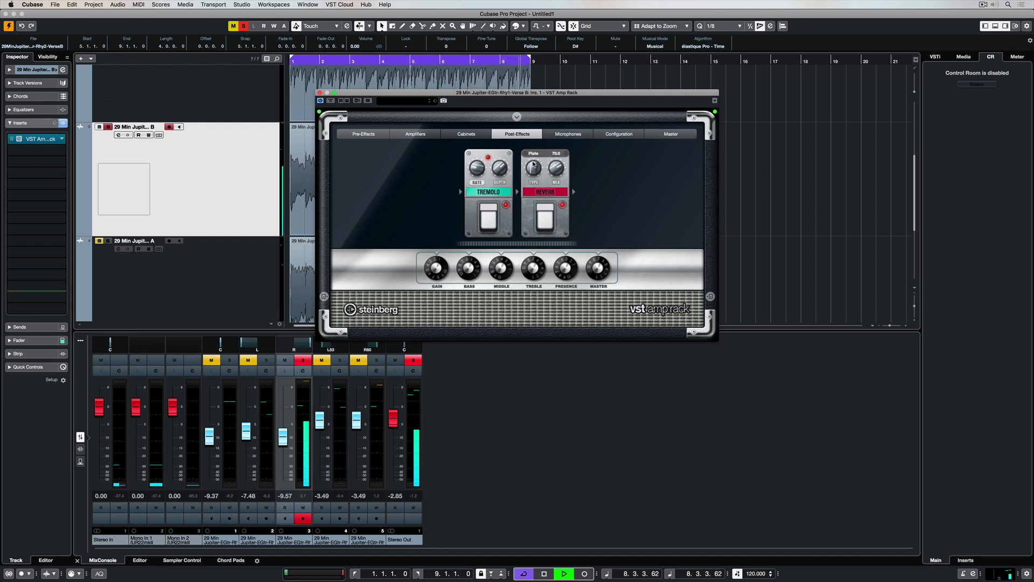
left_click_drag(534, 165, 559, 118)
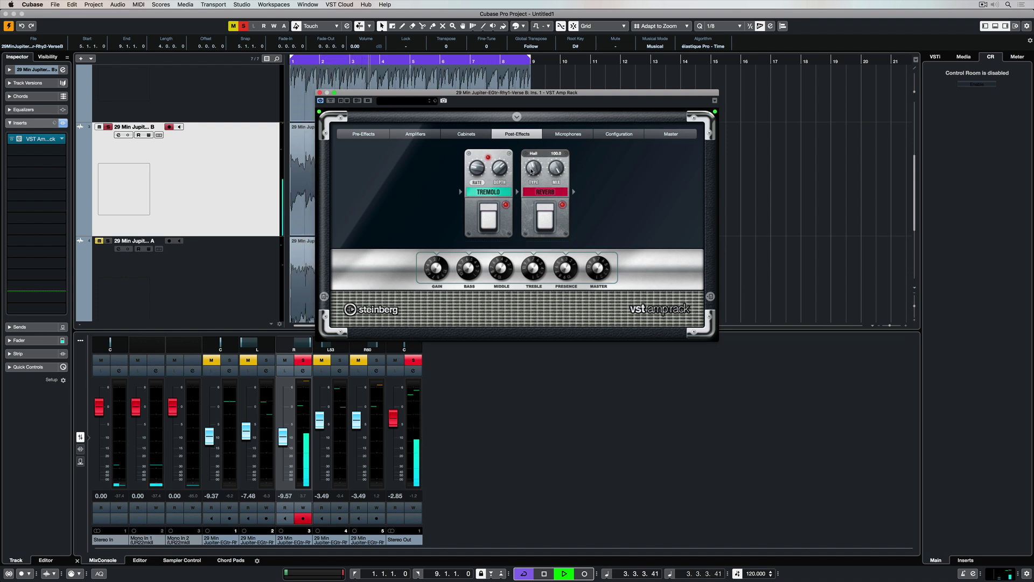
left_click_drag(556, 168, 546, 198)
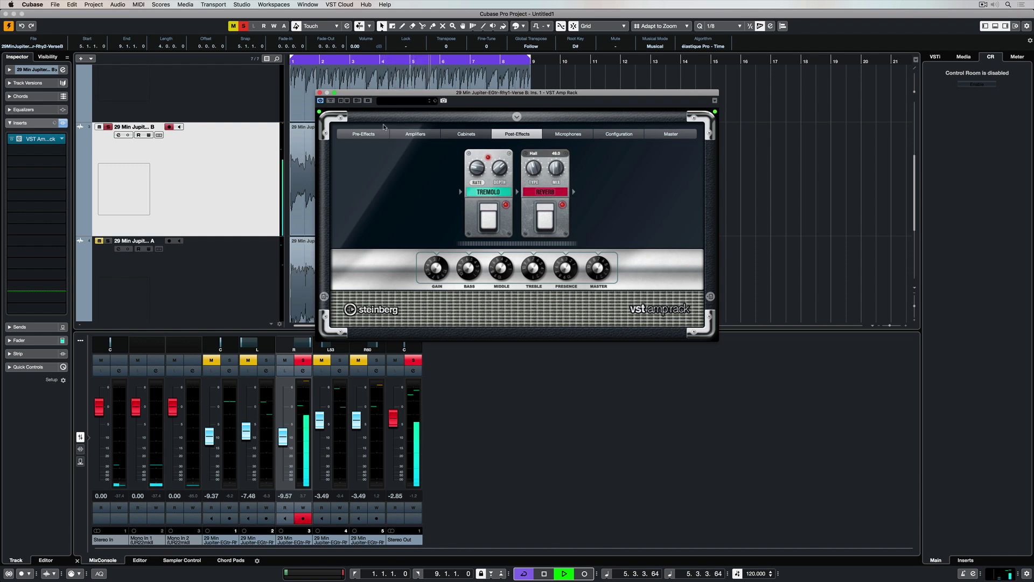
Clear the output clip warning and try Mono before returning to the two-amp Stereo chain
left_click(609, 134)
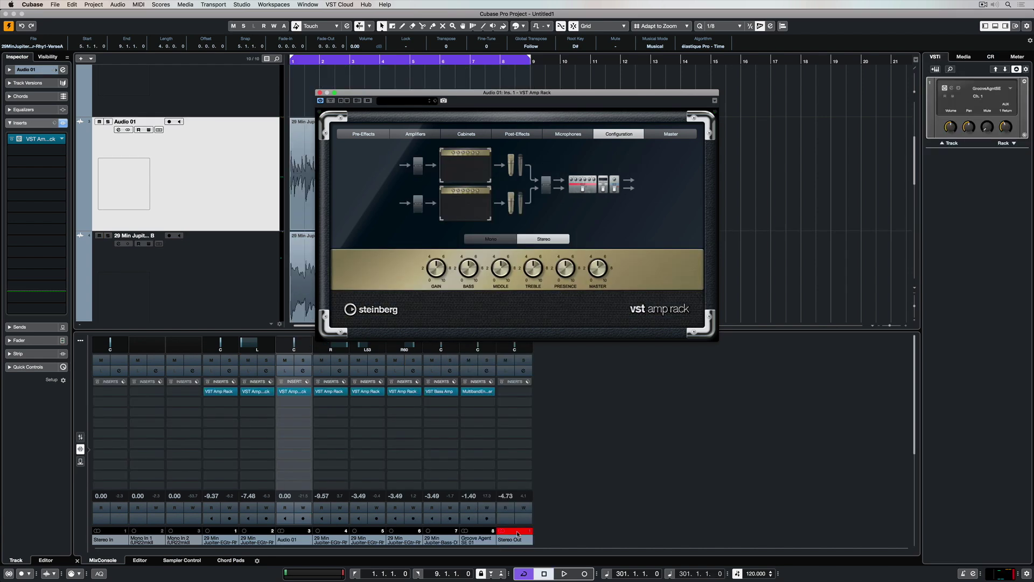
left_click(518, 532)
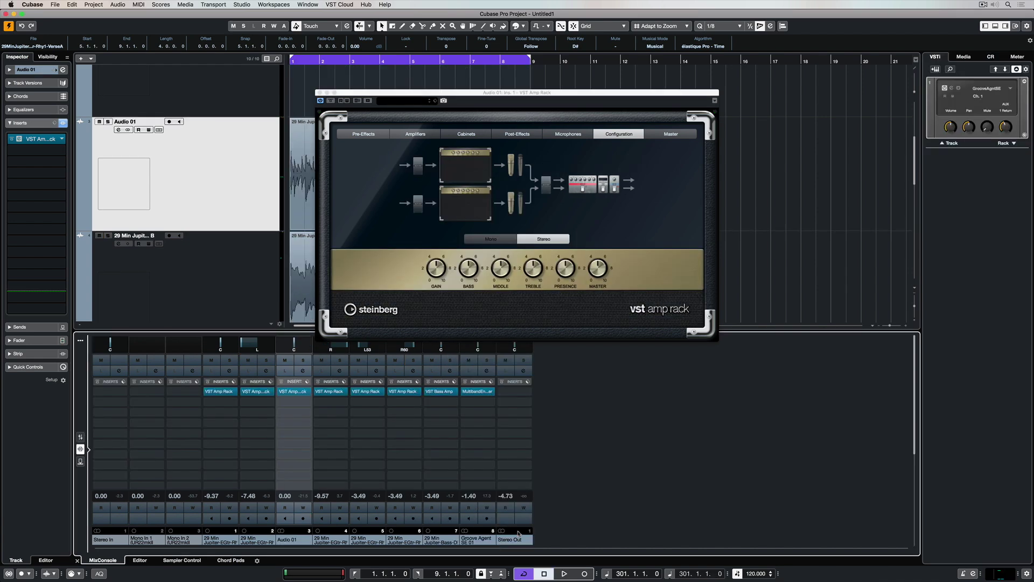
left_click(491, 240)
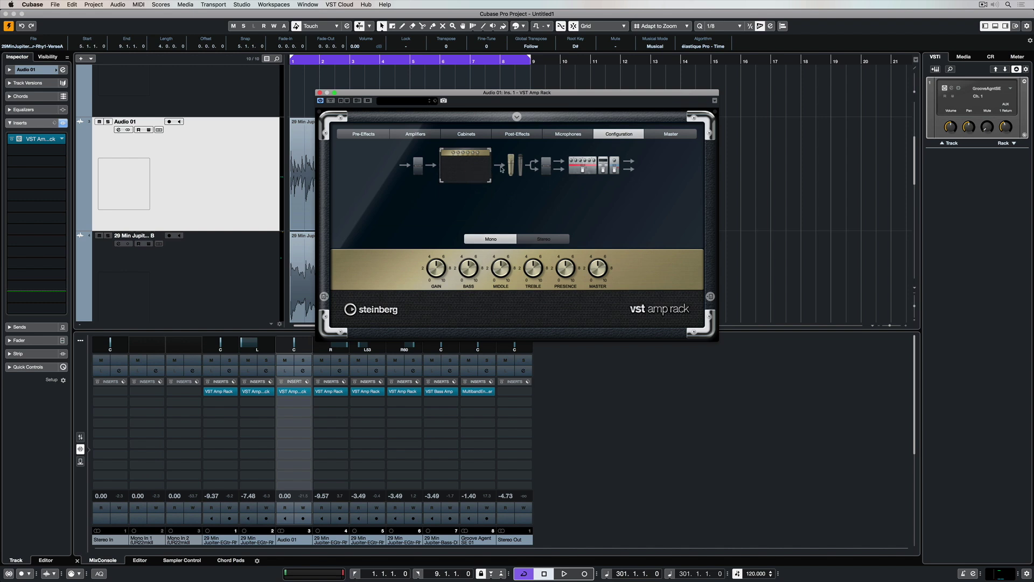
left_click(545, 240)
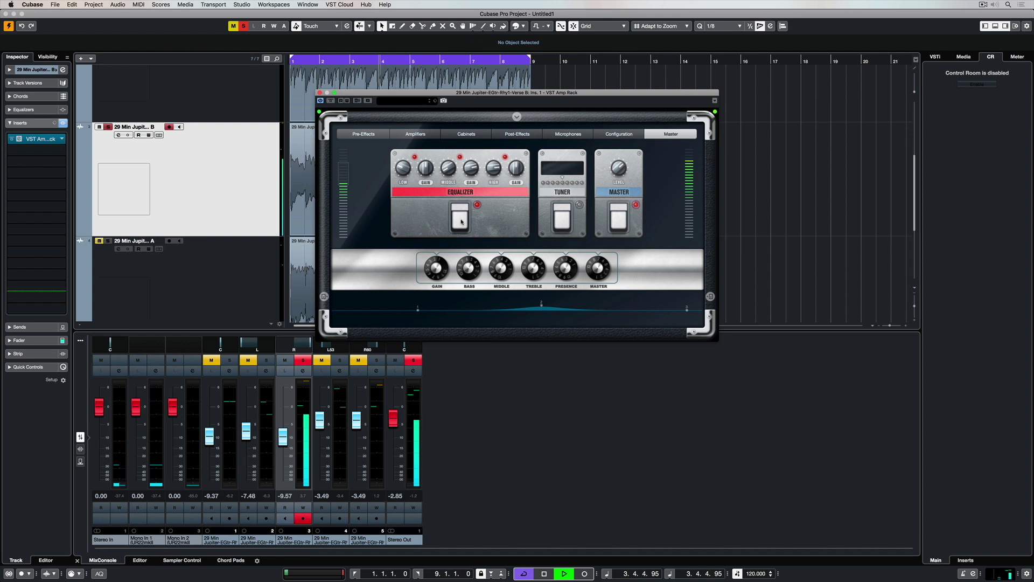
Cut the master equalizer's high gain to -6.7 and low gain to -10.8, toggling band switches
mouse_move(493, 173)
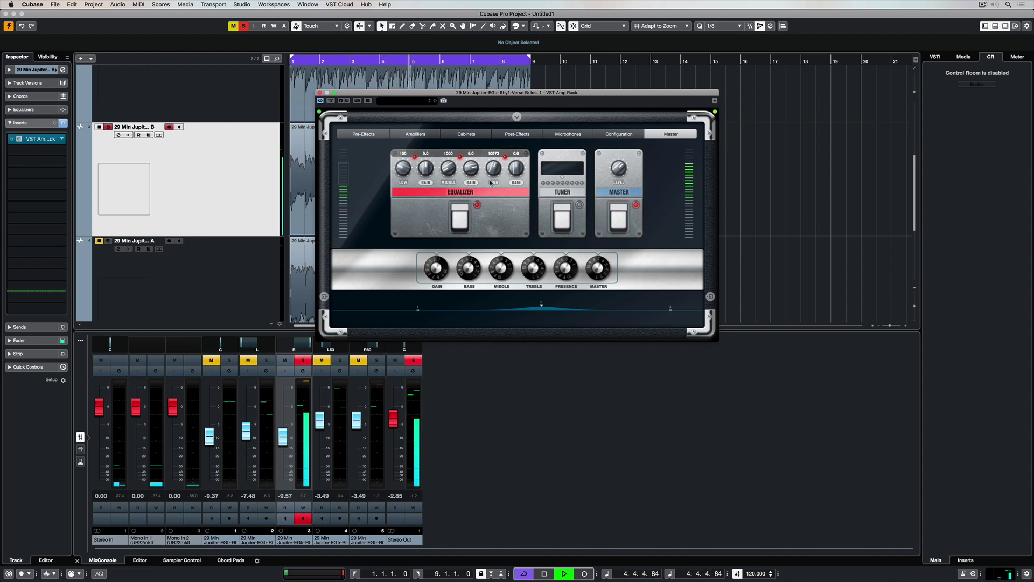
left_click_drag(516, 169, 448, 161)
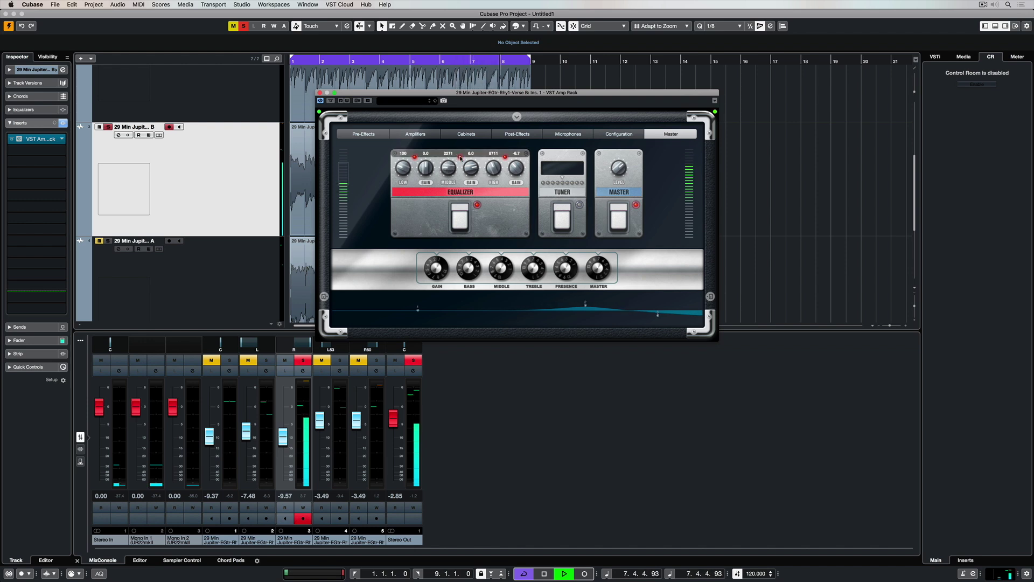
left_click(459, 158)
left_click(460, 157)
left_click(415, 157)
left_click_drag(426, 171, 402, 172)
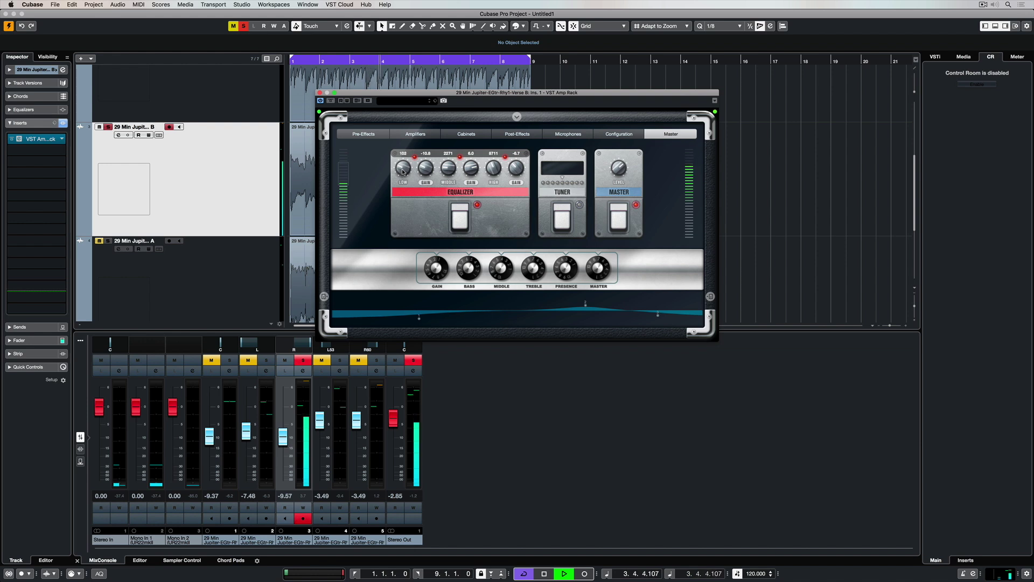
Switch the equalizer off, the tuner on, and bypass the Tremolo and Reverb pedals
left_click(460, 218)
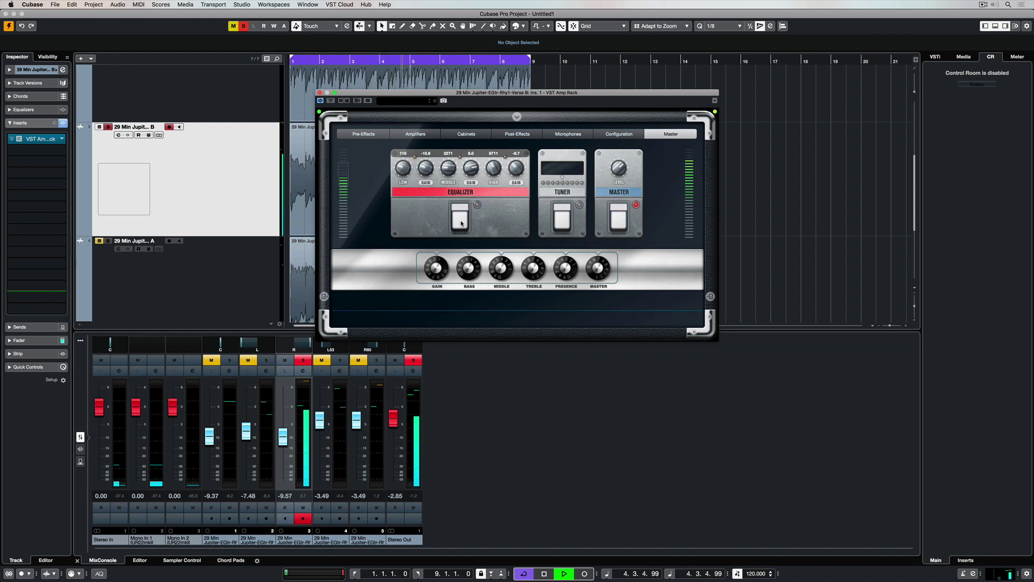
left_click(562, 220)
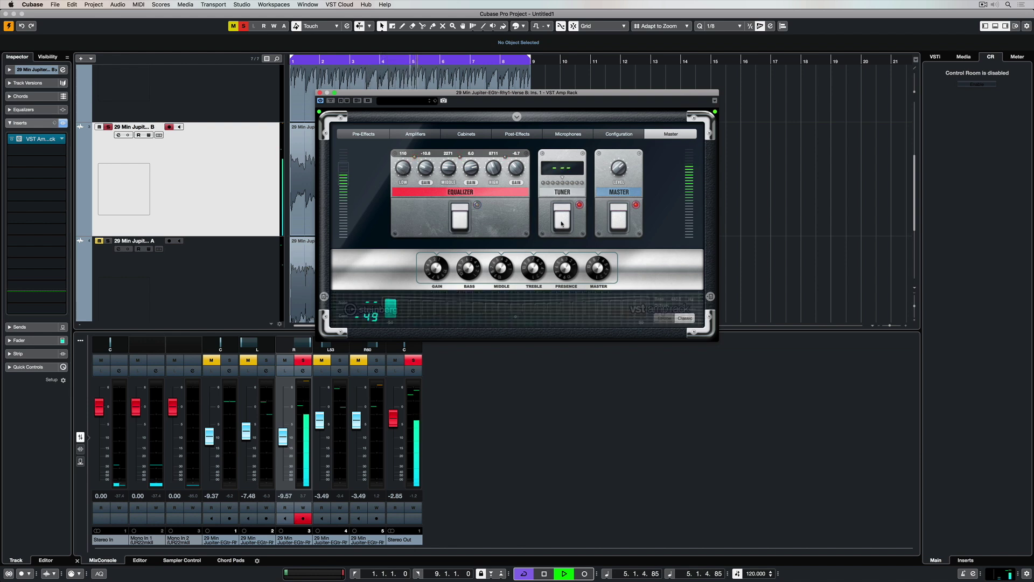
left_click(517, 133)
left_click(488, 215)
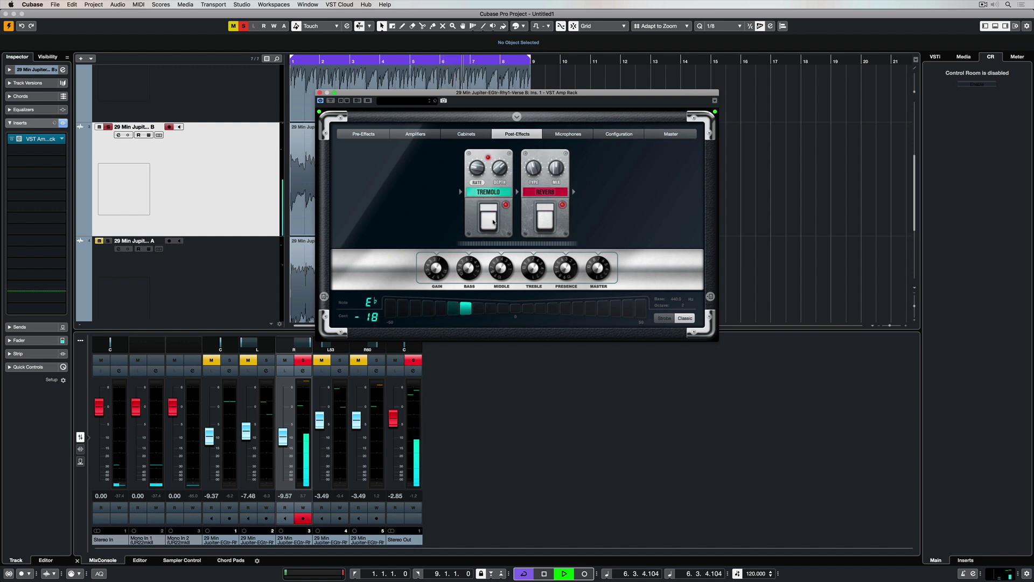
left_click(545, 219)
On the Master page, switch the tuner off and mute then unmute the master output
left_click(671, 134)
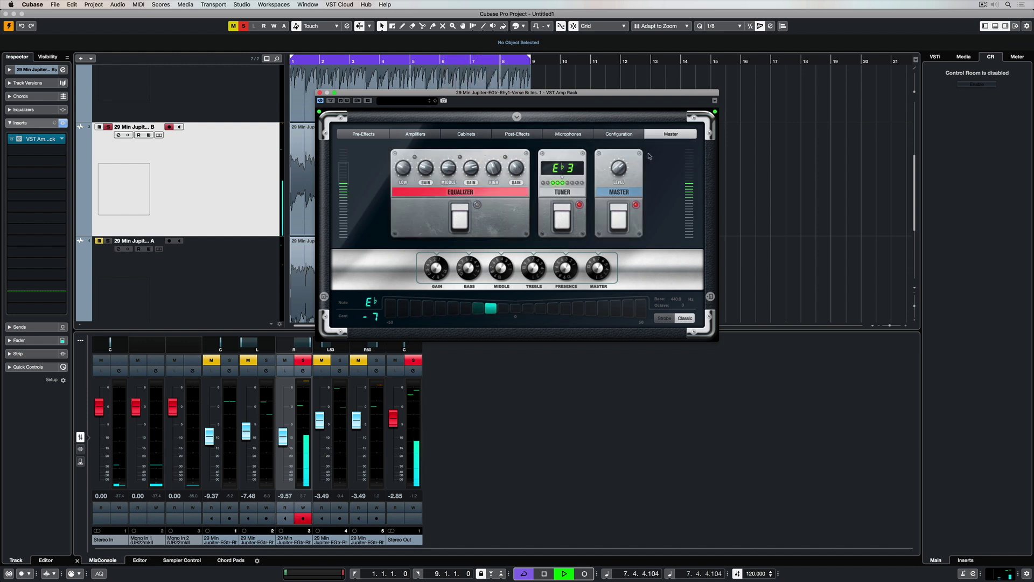
left_click(563, 218)
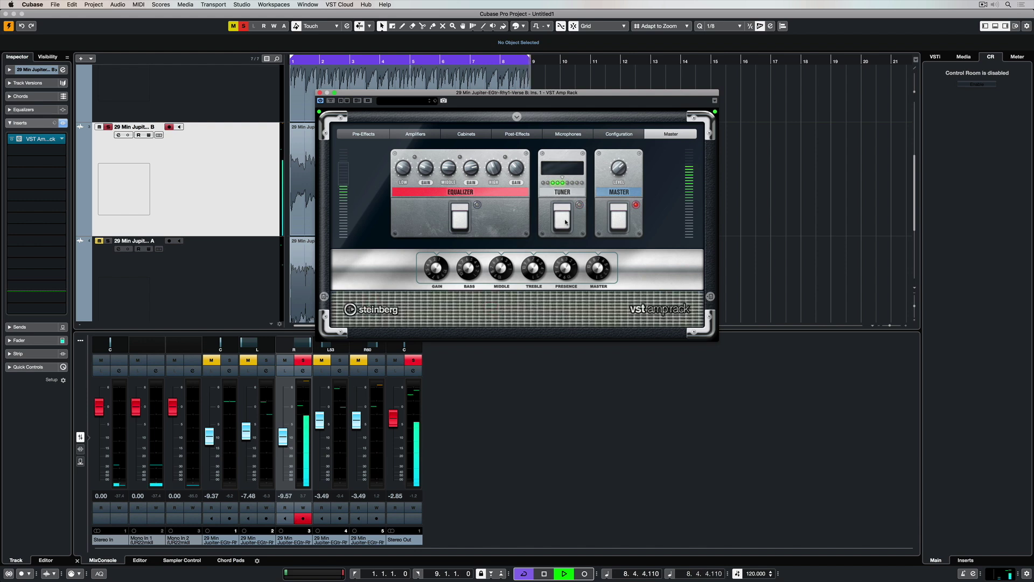
left_click(619, 218)
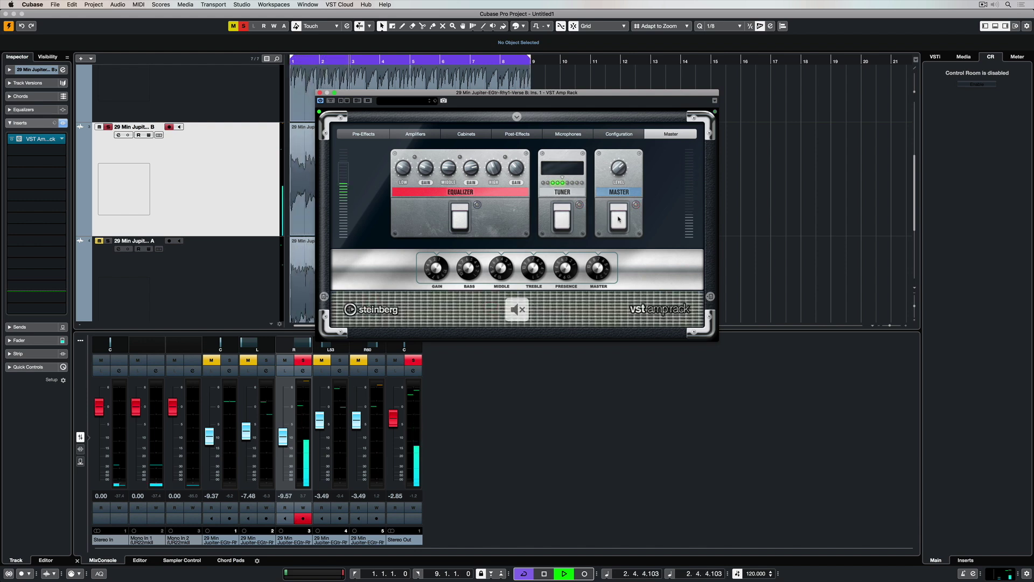
left_click(619, 219)
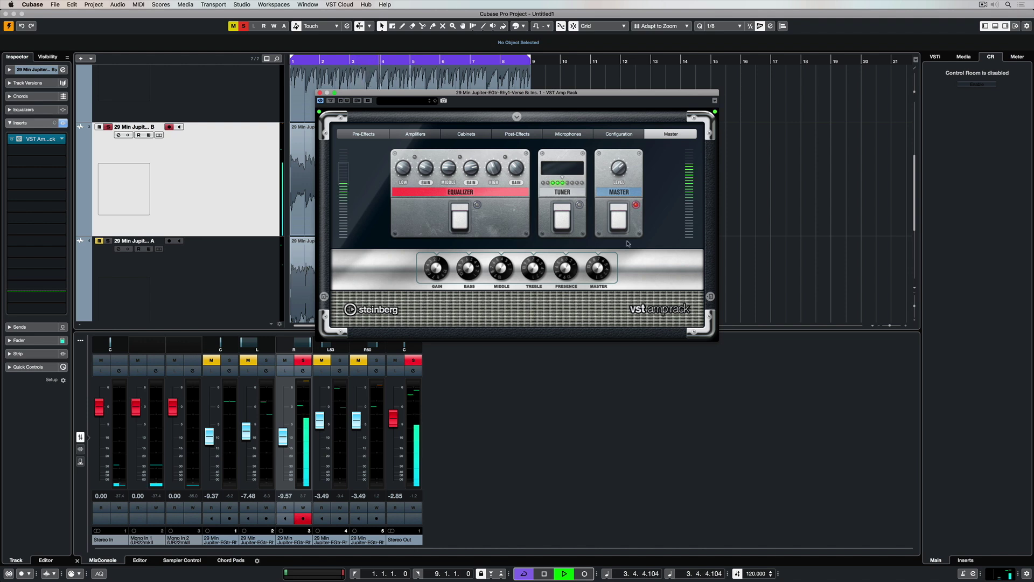
Show and hide the pre- and post-effects strips, then collapse to the amp-only view
left_click(324, 296)
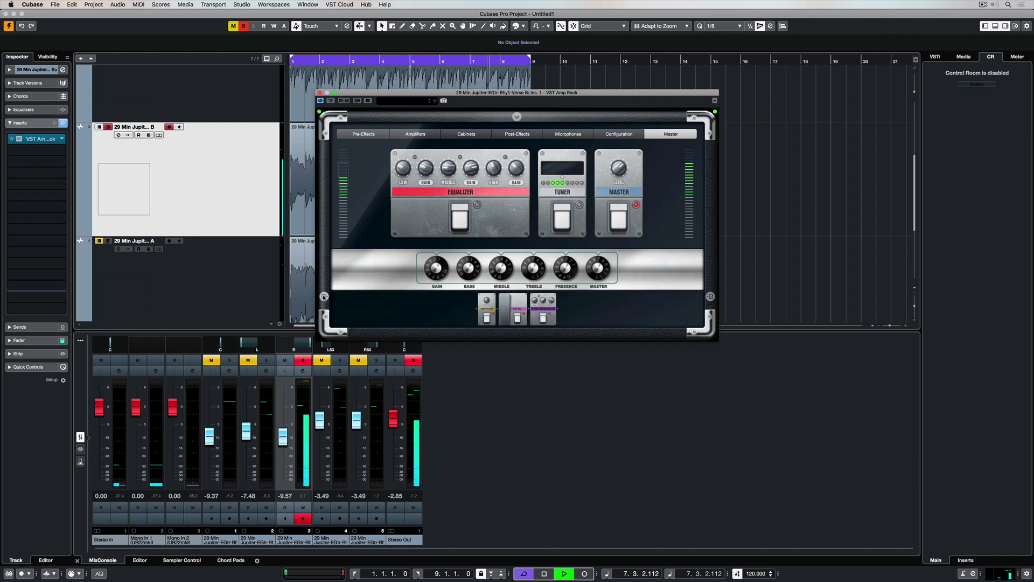
left_click(324, 297)
left_click(710, 297)
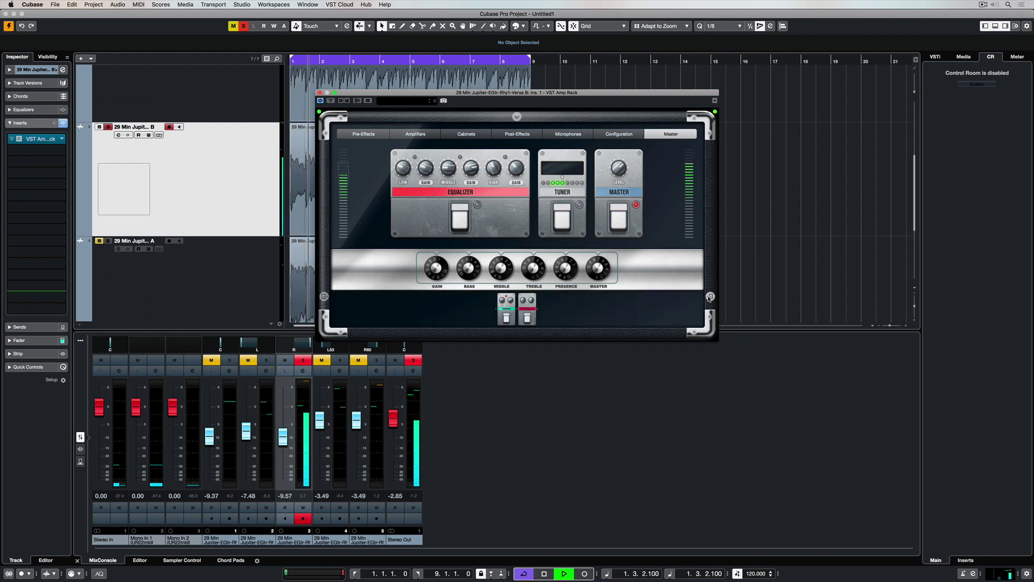
left_click(709, 297)
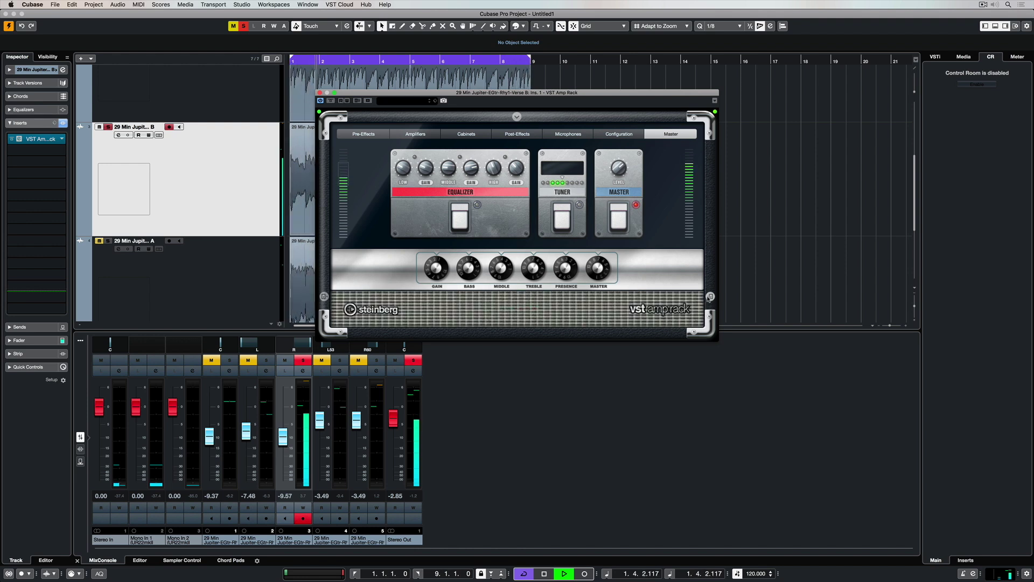
left_click(517, 117)
Raise presence to 2.7 and audition Tweed, Blackface, Diamond, Plexi Lead, ending on British Custom
mouse_move(502, 149)
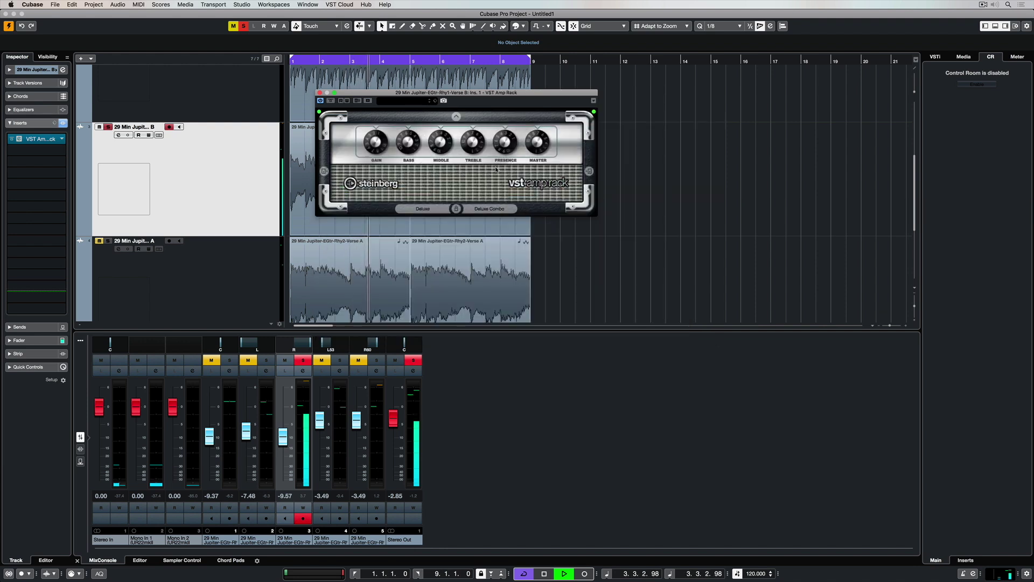
left_click_drag(502, 149, 504, 146)
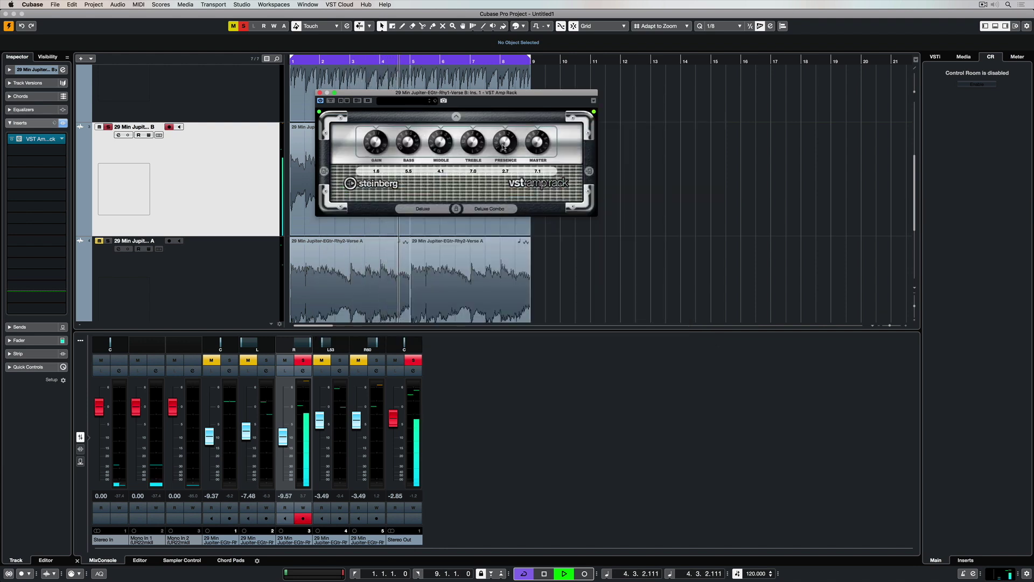
left_click(430, 209)
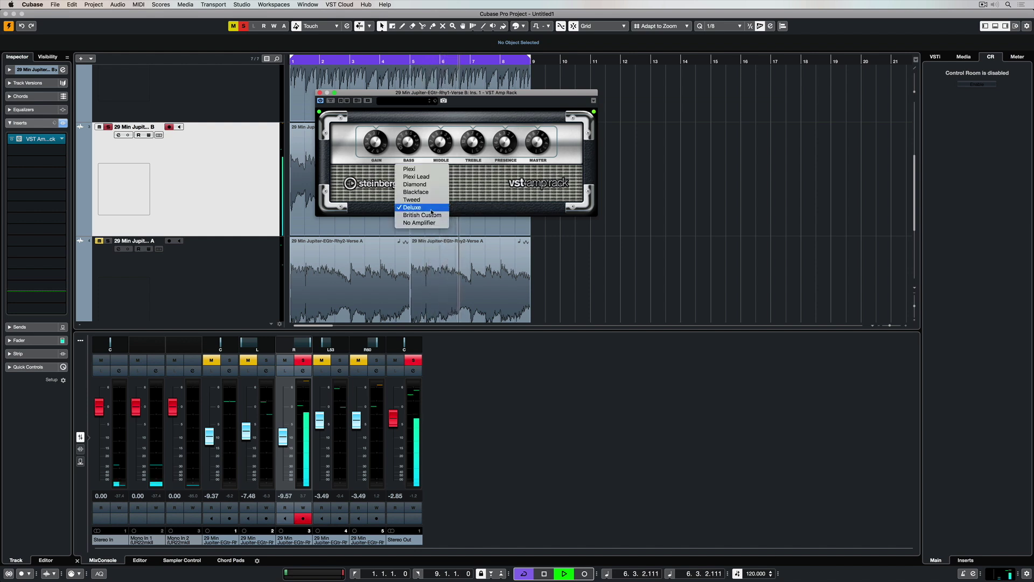
left_click(430, 200)
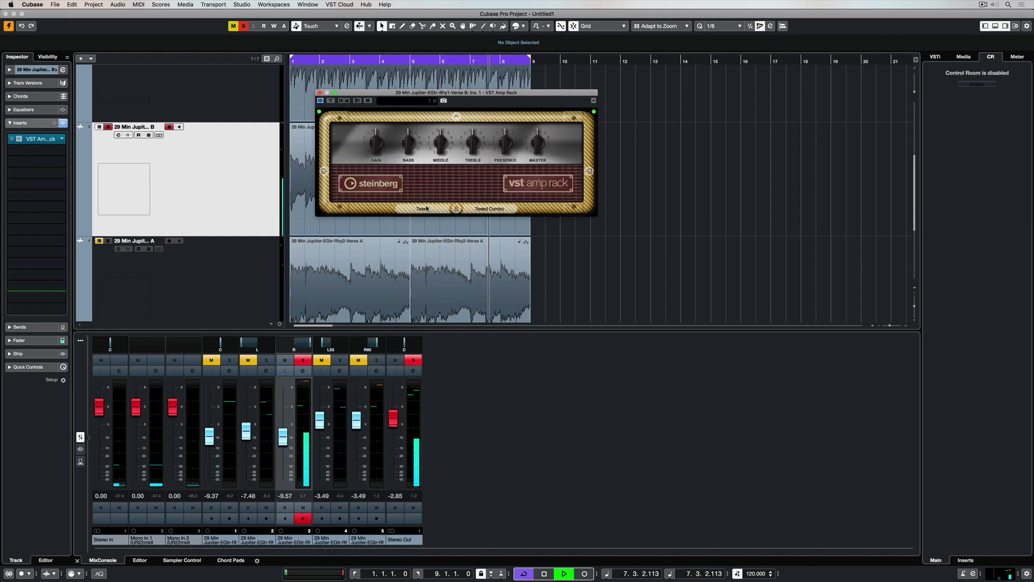
left_click(427, 208)
left_click(425, 201)
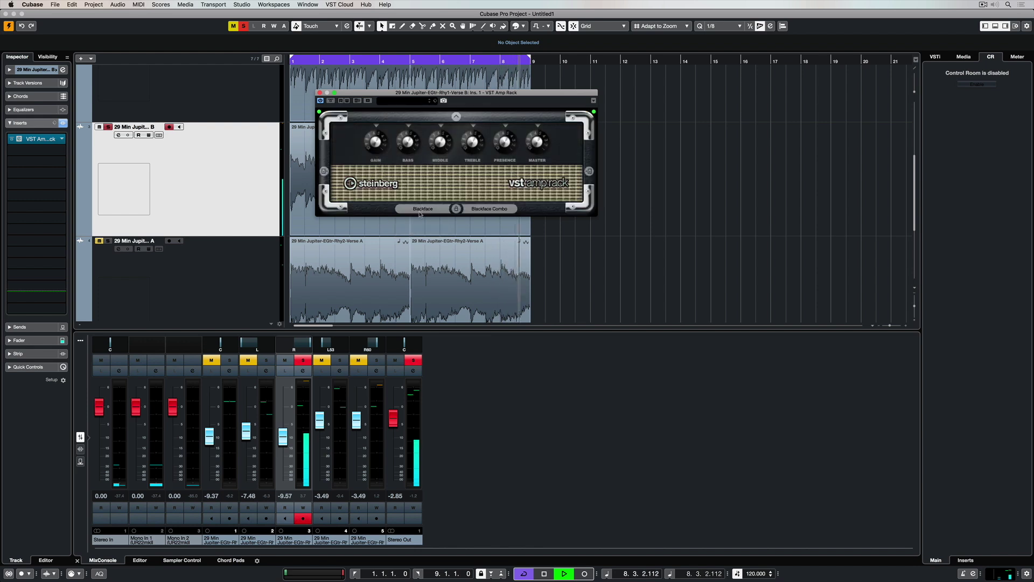
left_click(422, 211)
left_click(420, 199)
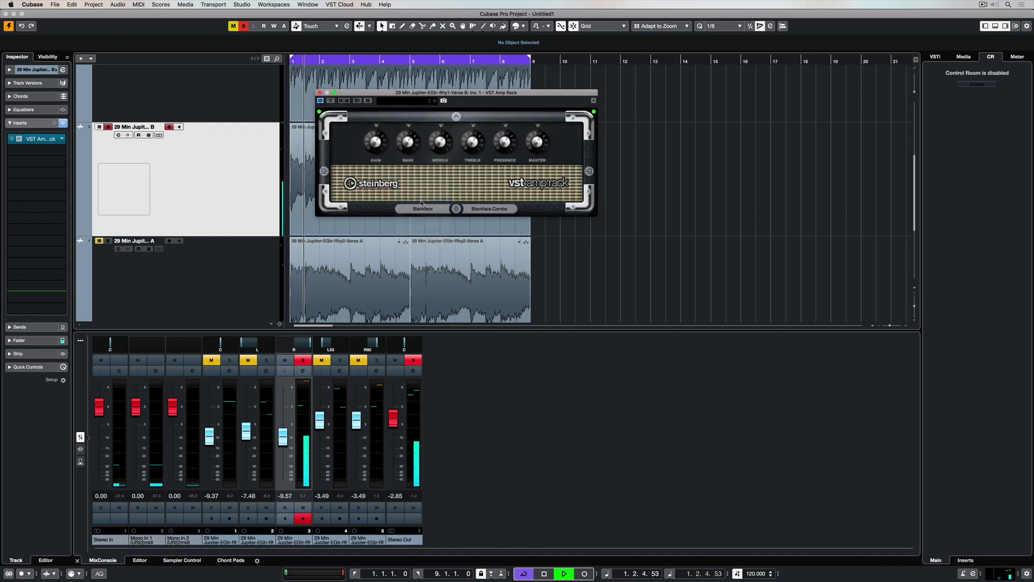
left_click(419, 209)
left_click(420, 200)
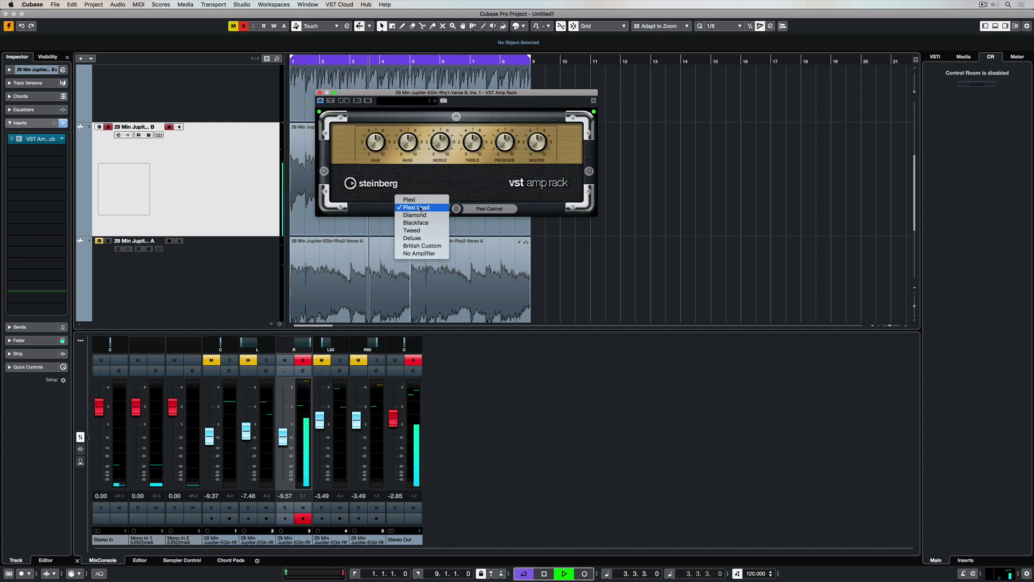
left_click(423, 246)
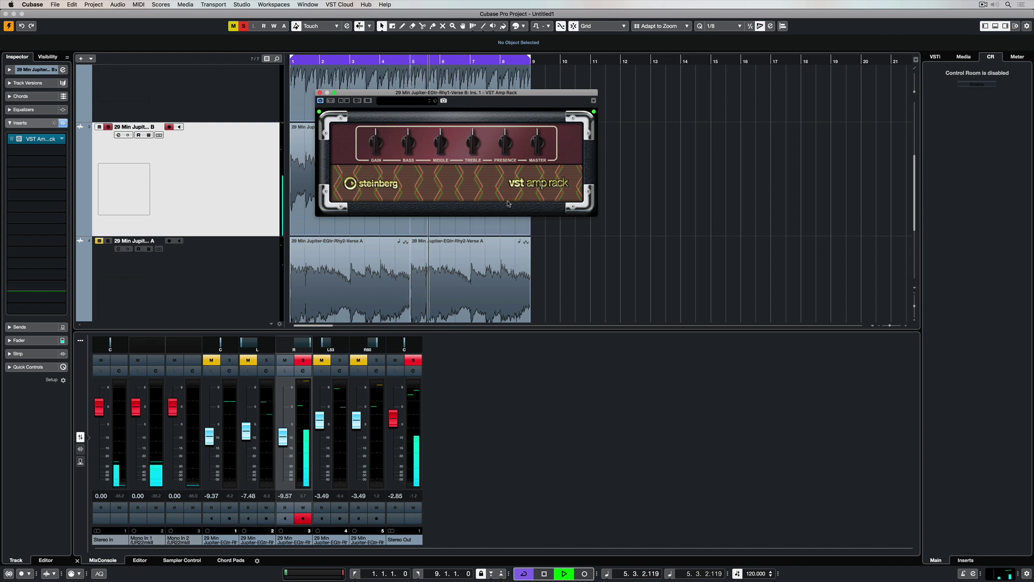
Try No Cabinet, then pair the amp with the Tweed Combo cabinet and open the preset menu
left_click(480, 208)
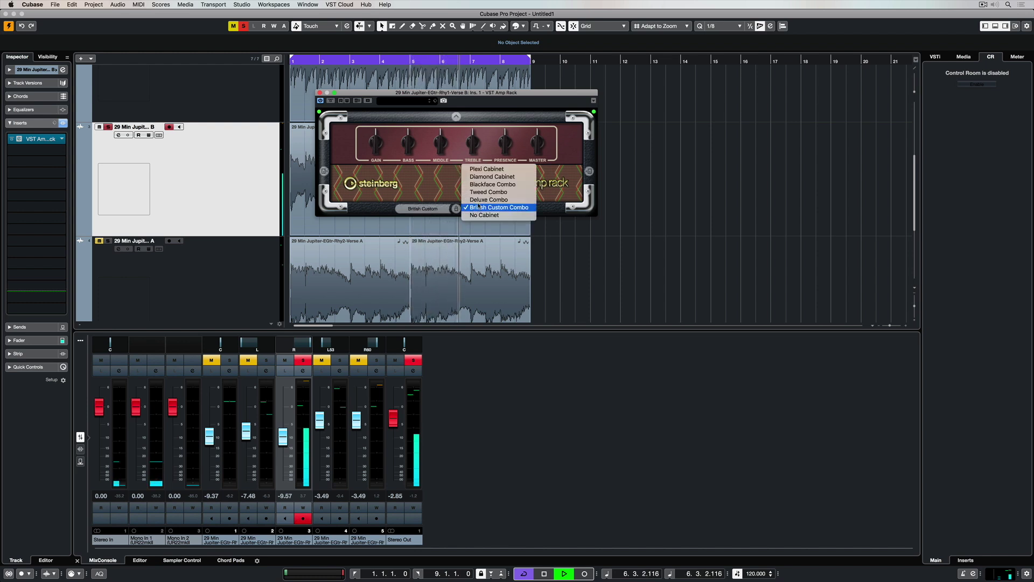
left_click(482, 215)
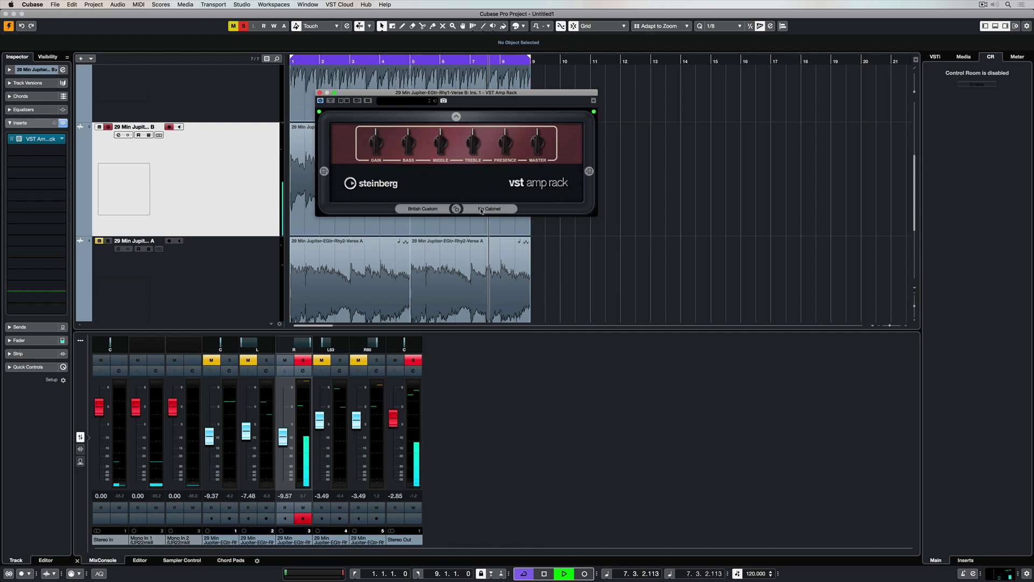
left_click(481, 209)
left_click(481, 186)
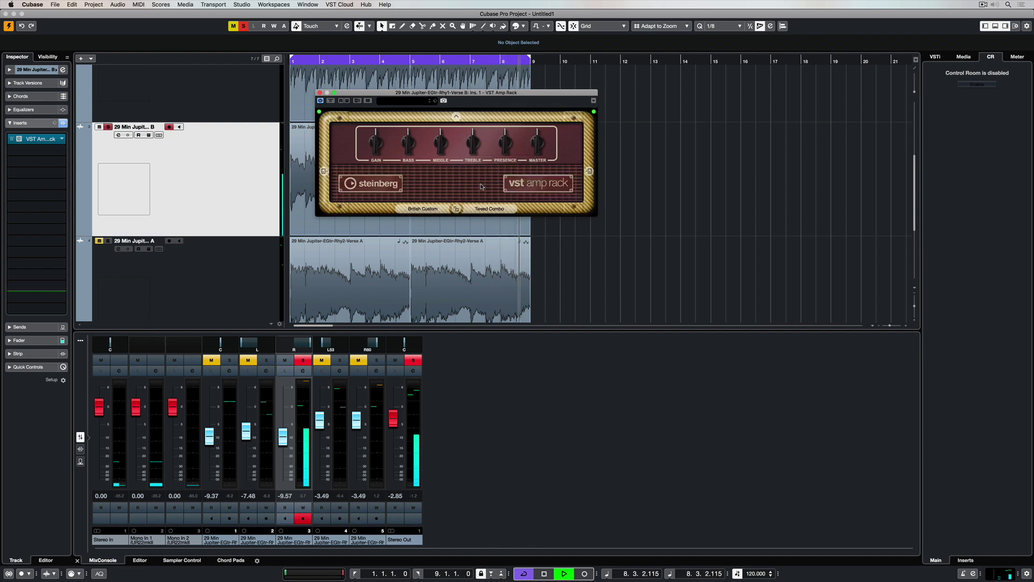
left_click(593, 100)
Load the AC Combo Amp 30 preset and expand VST Amp Rack to its full view
left_click(390, 102)
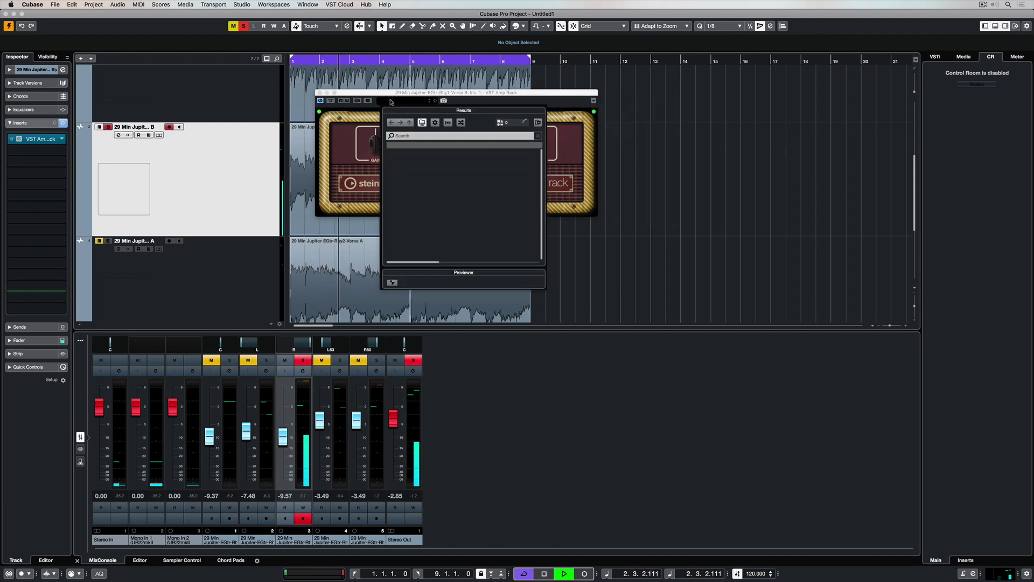
left_click(415, 192)
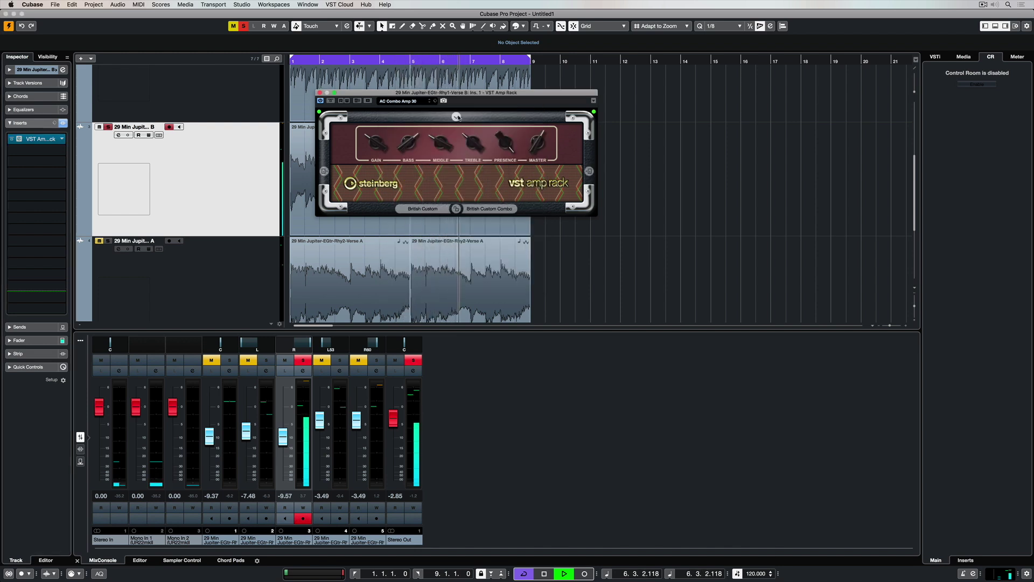
left_click(457, 117)
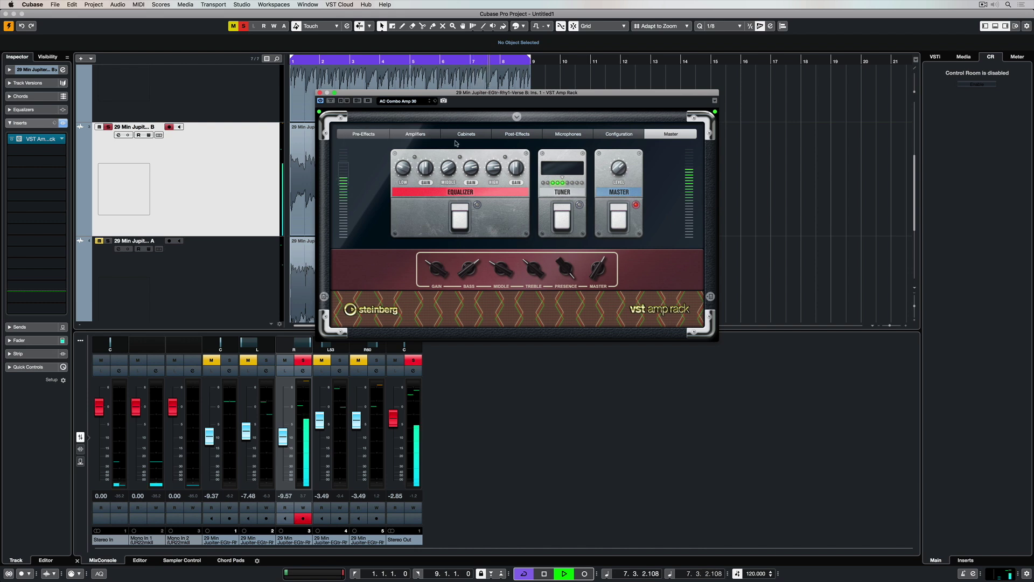
Browse the Amplifiers, Pre-Effects, Cabinets and Post-Effects sections, ending on Pre-Effects
left_click(423, 136)
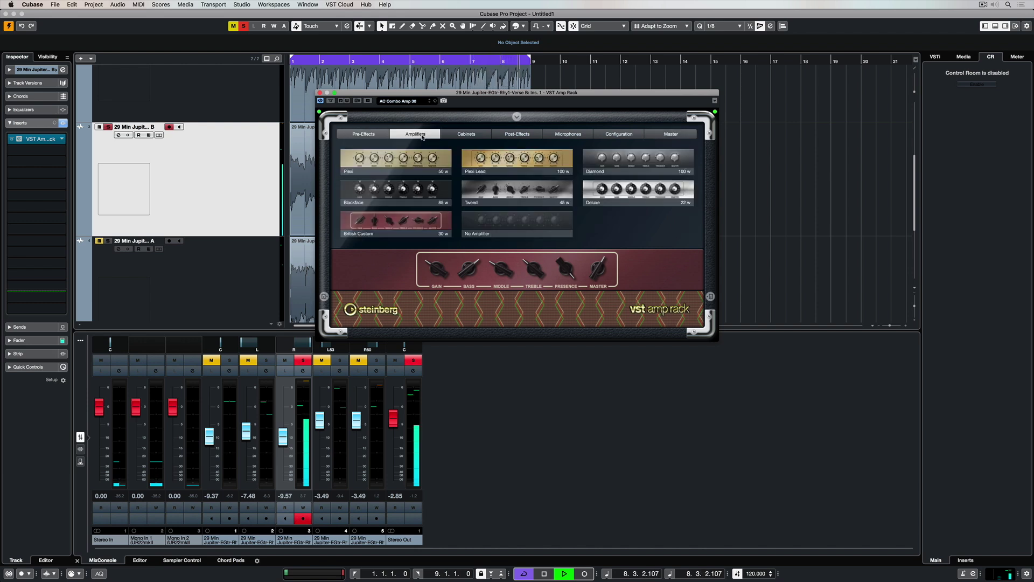
left_click(364, 134)
left_click(415, 134)
left_click(465, 135)
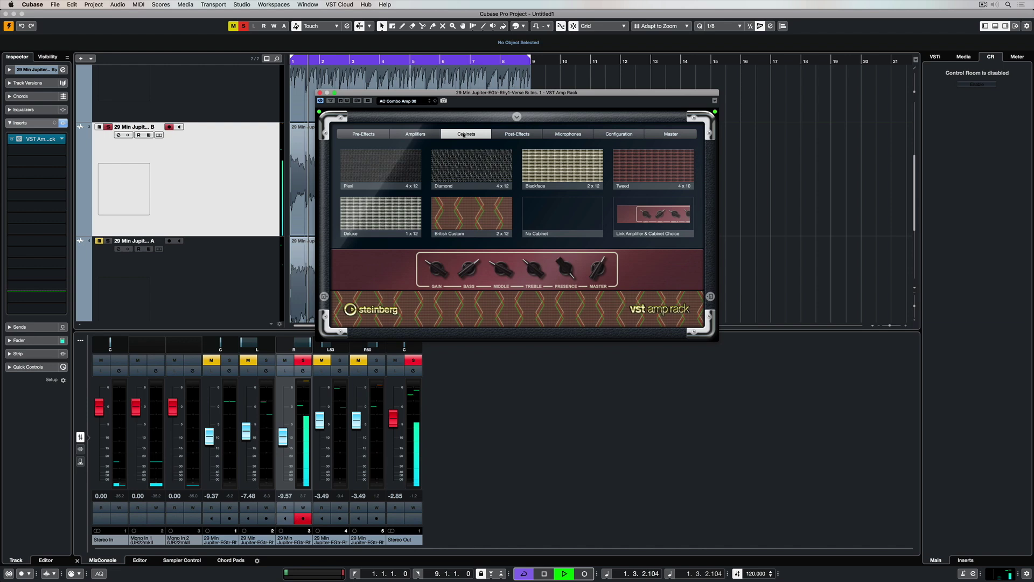
left_click(517, 135)
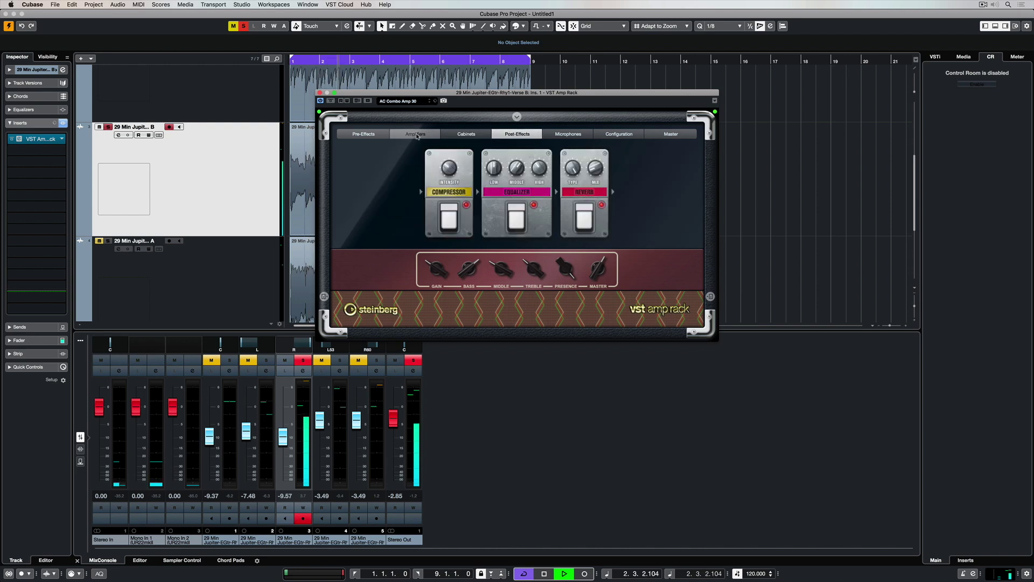
left_click(415, 135)
left_click(364, 134)
Choose the Clean DI preset from the preset list
left_click(399, 101)
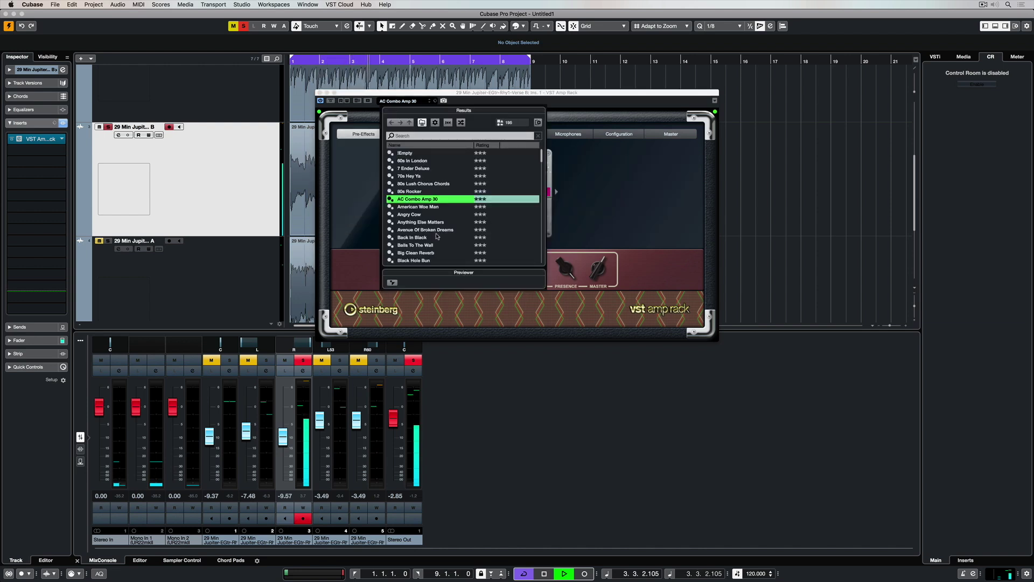
scroll(436, 236, "down", 5)
left_click(431, 229)
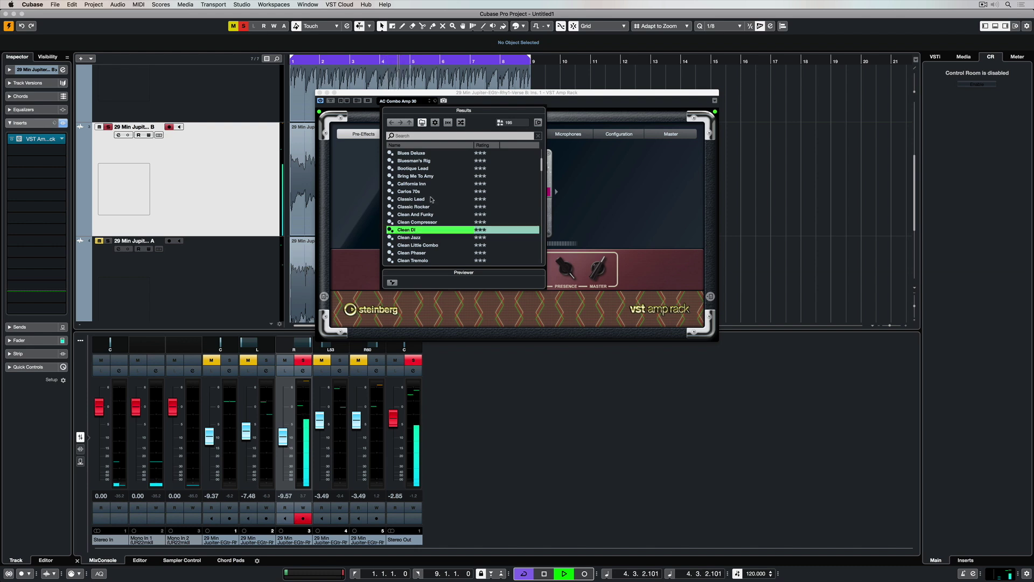
Switch the amp rack from Clean DI to the Clean Jazz preset
left_click(405, 103)
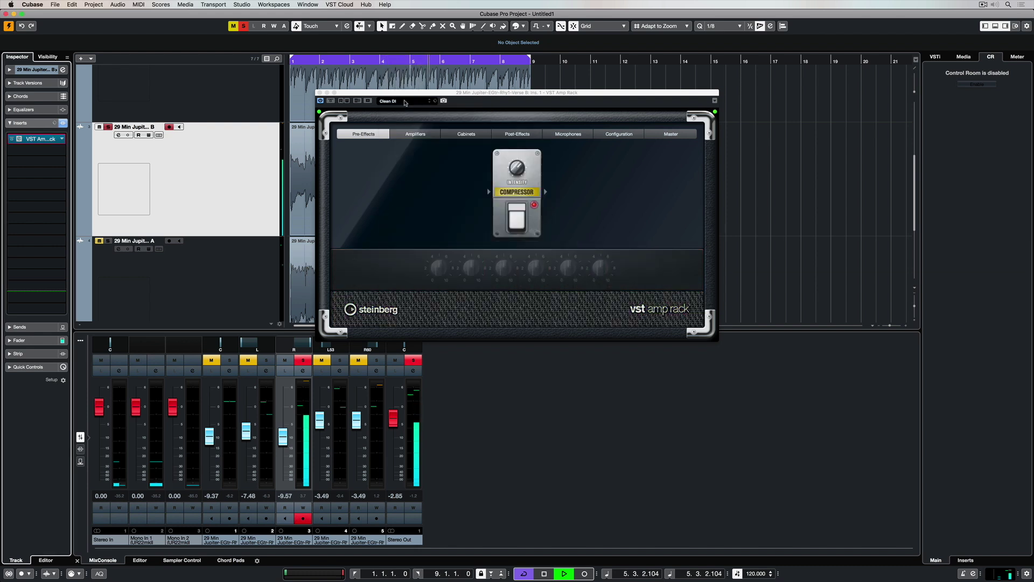
left_click(405, 103)
left_click(419, 223)
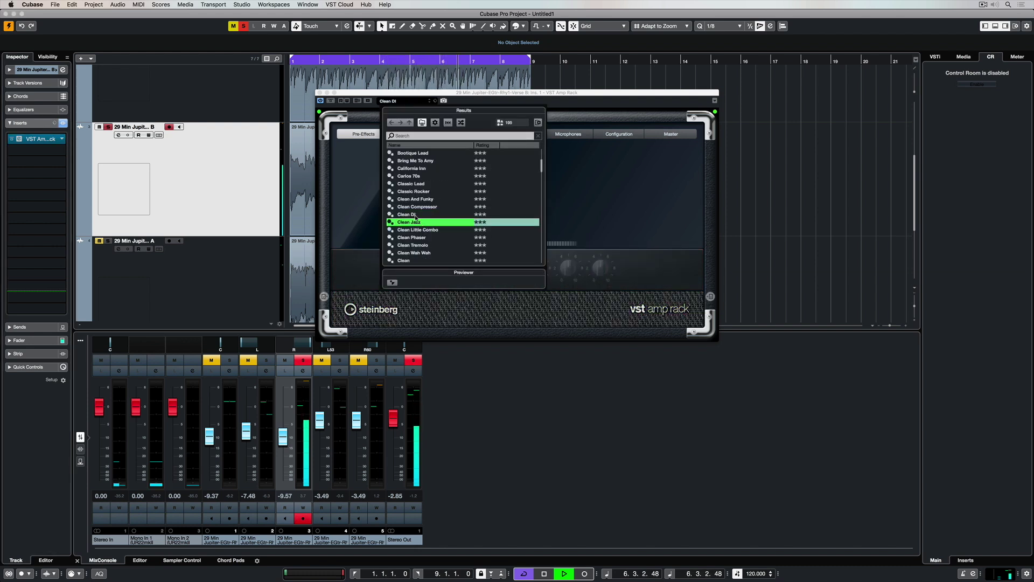
Clear all solos and mutes, then slide the Equalizer pedal along the pre-effects chain
left_click(244, 28)
left_click(244, 28)
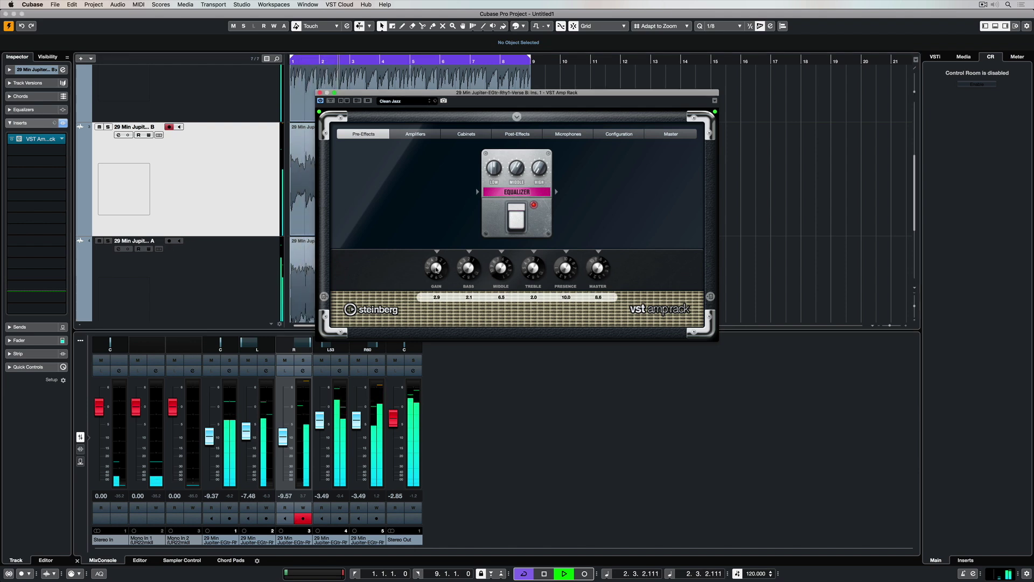
mouse_move(437, 257)
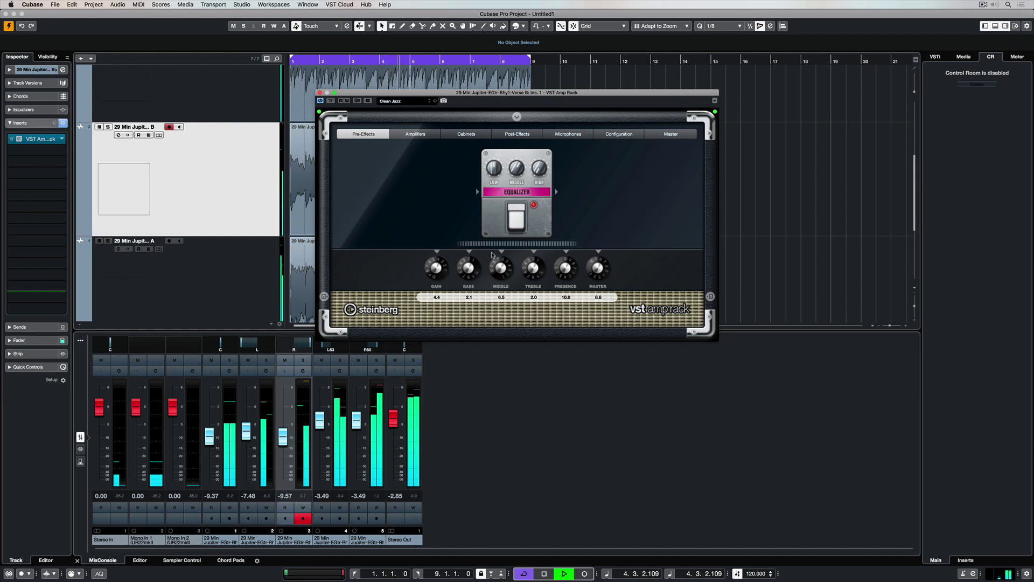
left_click_drag(522, 245, 574, 237)
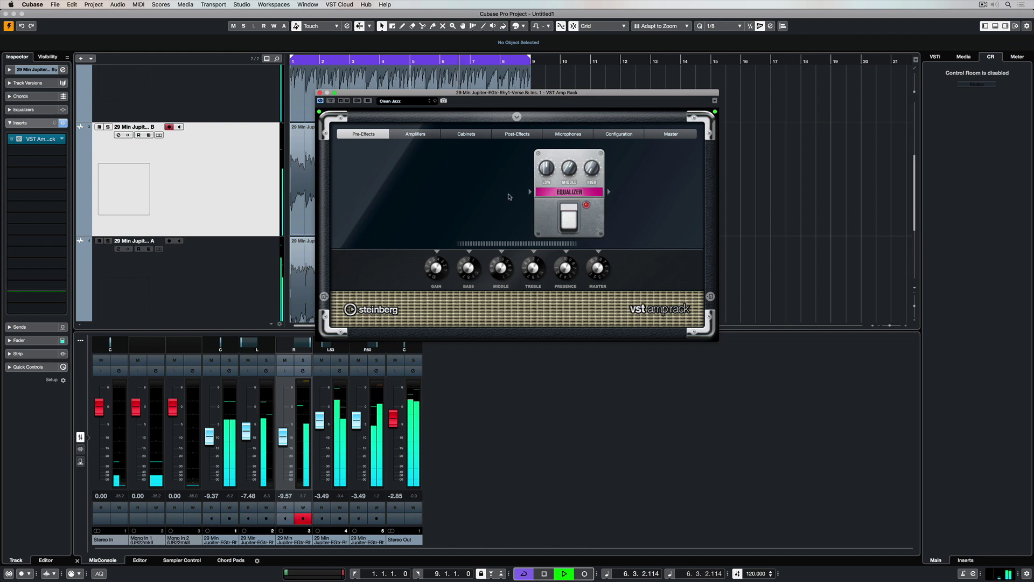
Insert a Compressor pedal and reorder it with the Equalizer in the pre-effects chain
left_click(534, 191)
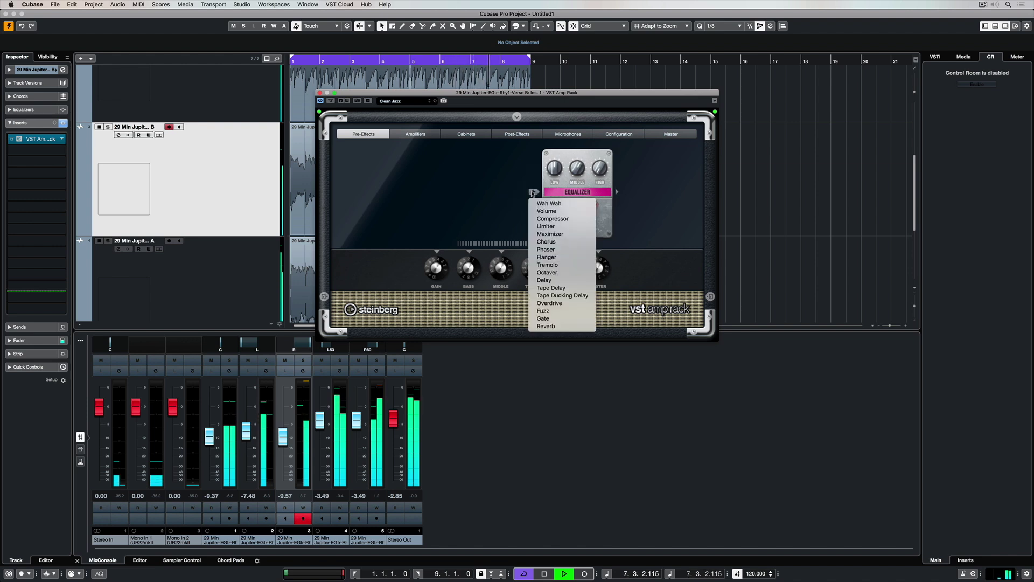
left_click(544, 219)
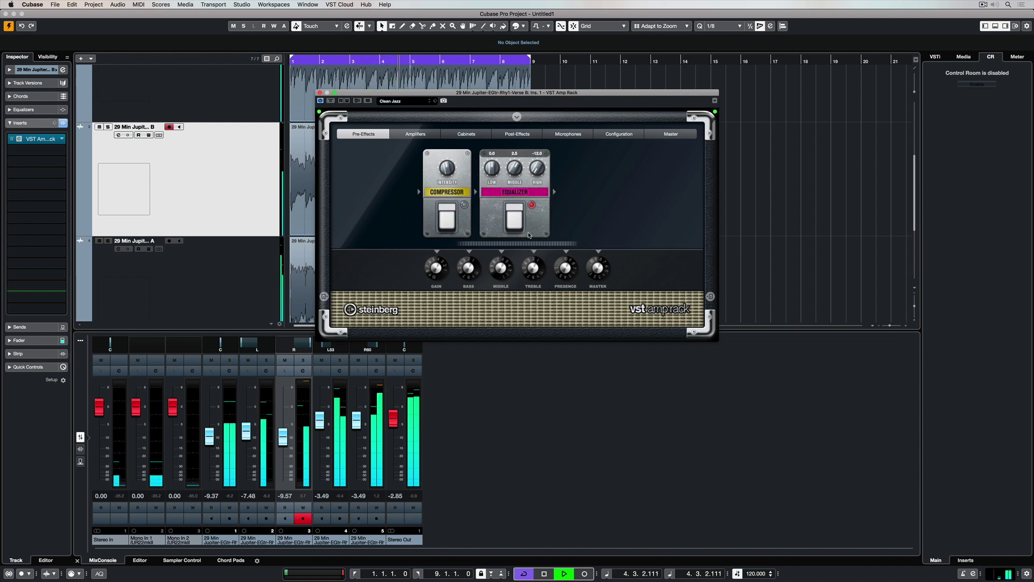
left_click_drag(528, 235, 448, 223)
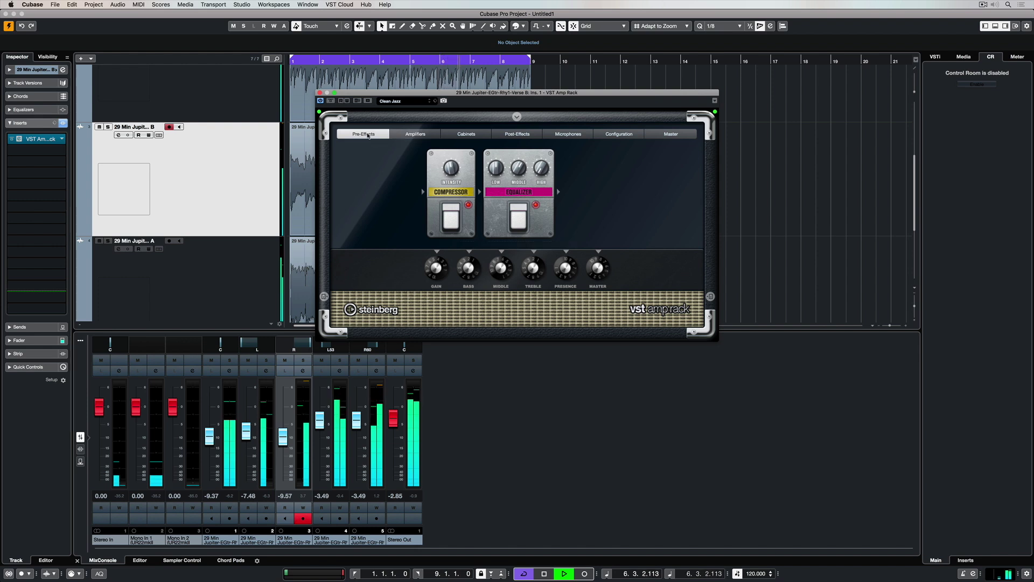